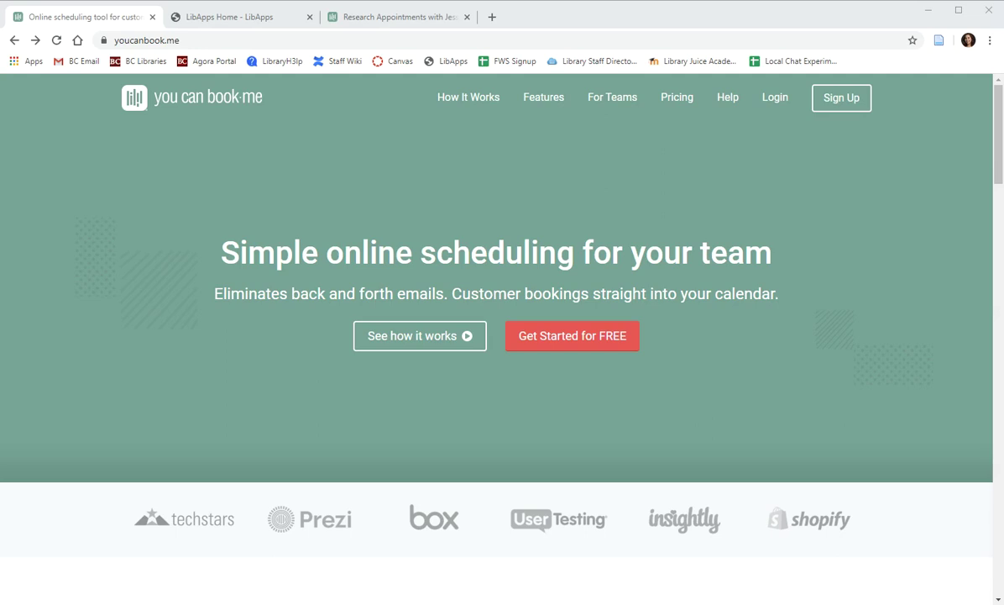
Start signing up for a new YouCanBook.me account using Google sign-up.
click(106, 42)
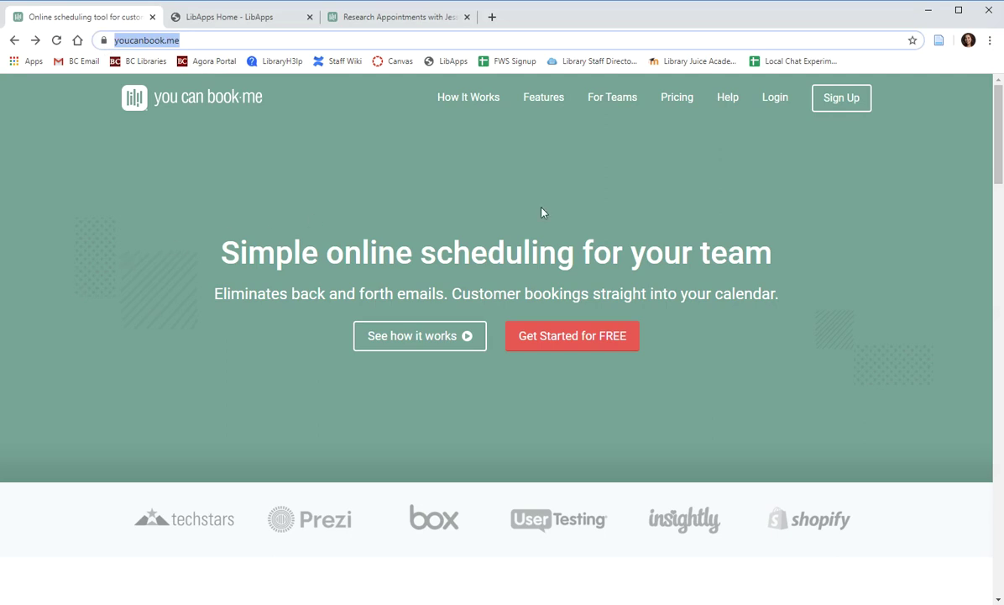
click(837, 101)
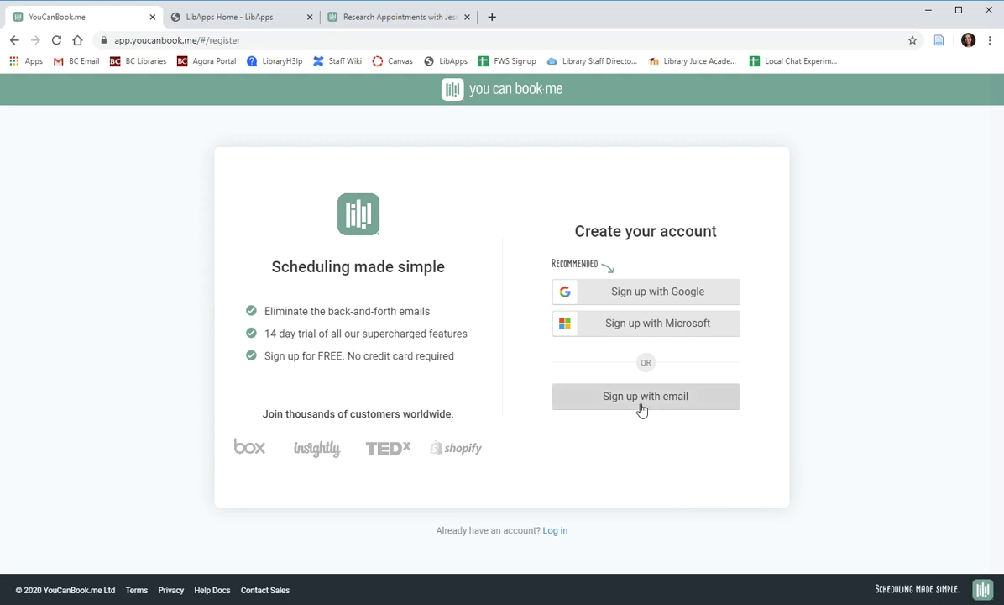
click(647, 298)
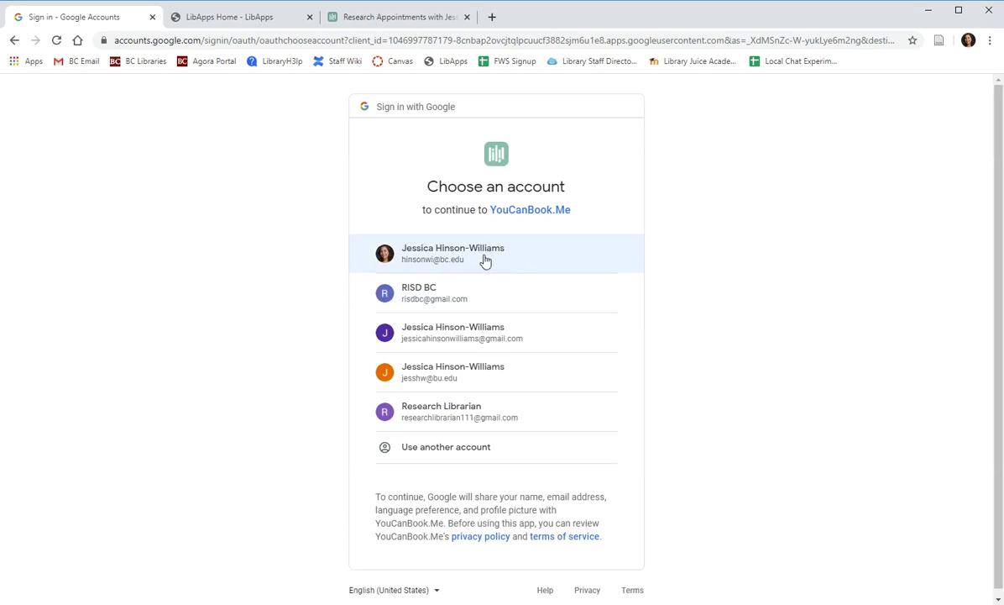
Pick the Google account to sign up to YouCanBook.me with.
click(506, 413)
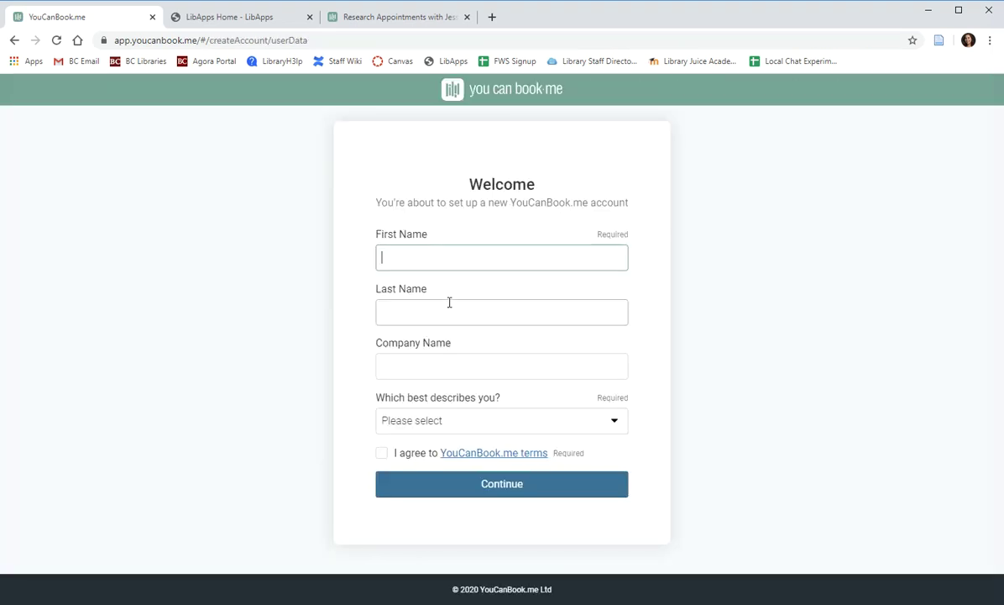
Autofill the name, enter Boston College, choose University / College, accept the terms, and continue.
click(484, 255)
click(458, 291)
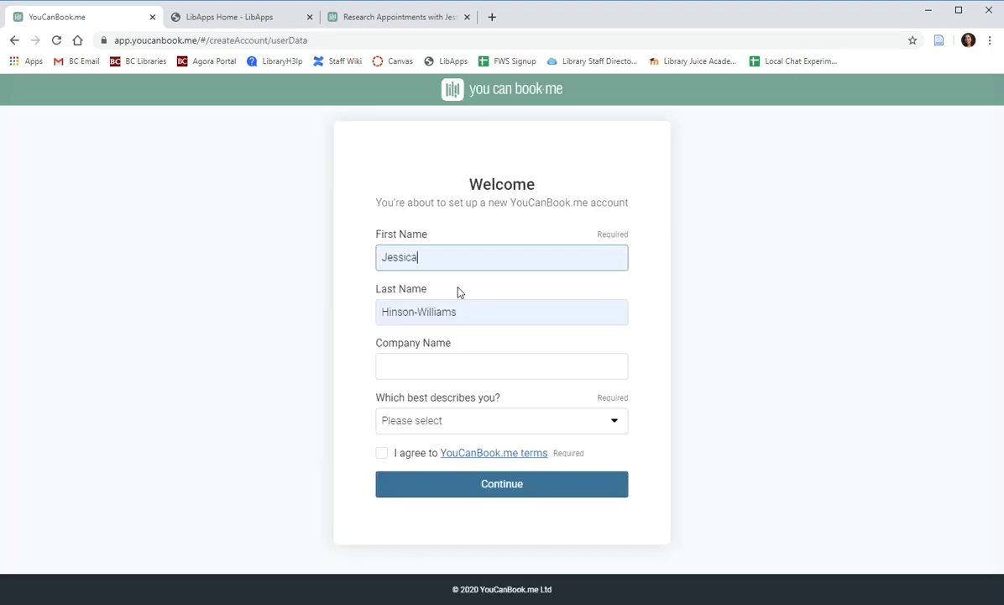
click(448, 372)
text(B)
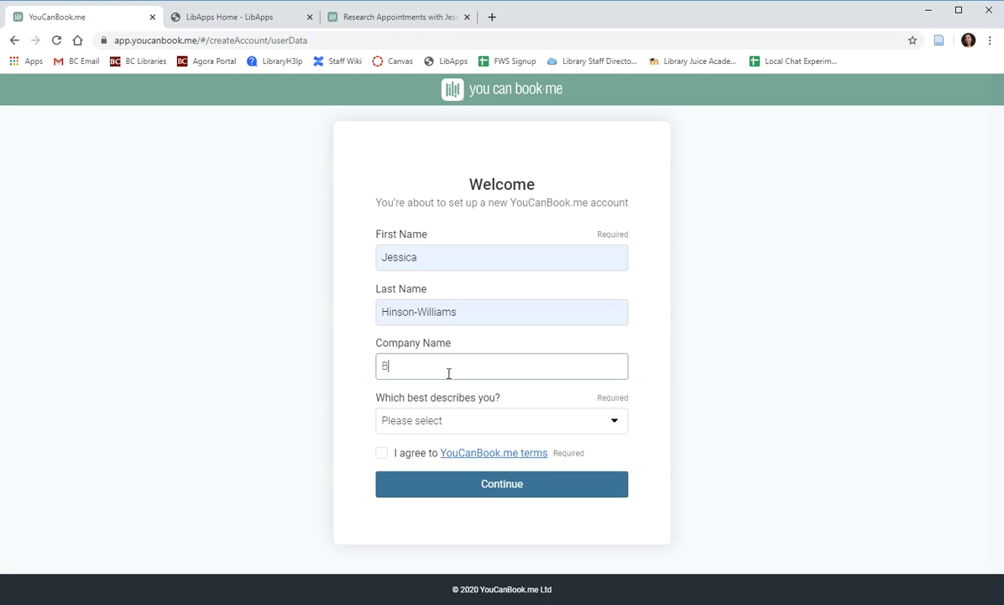
text(sto)
text(oston Colleg)
click(466, 421)
scroll(445, 336, down, 1)
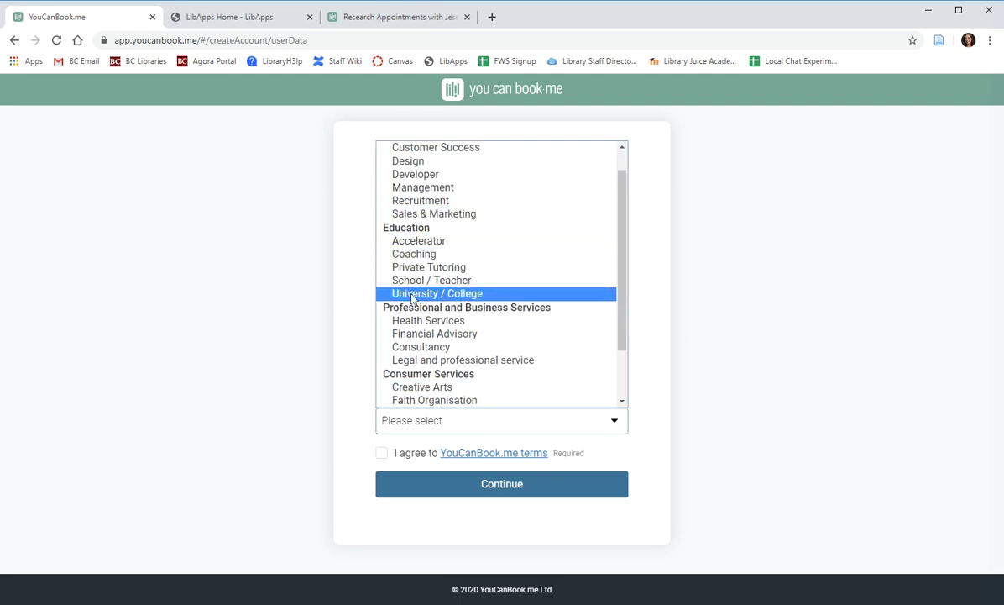
click(415, 295)
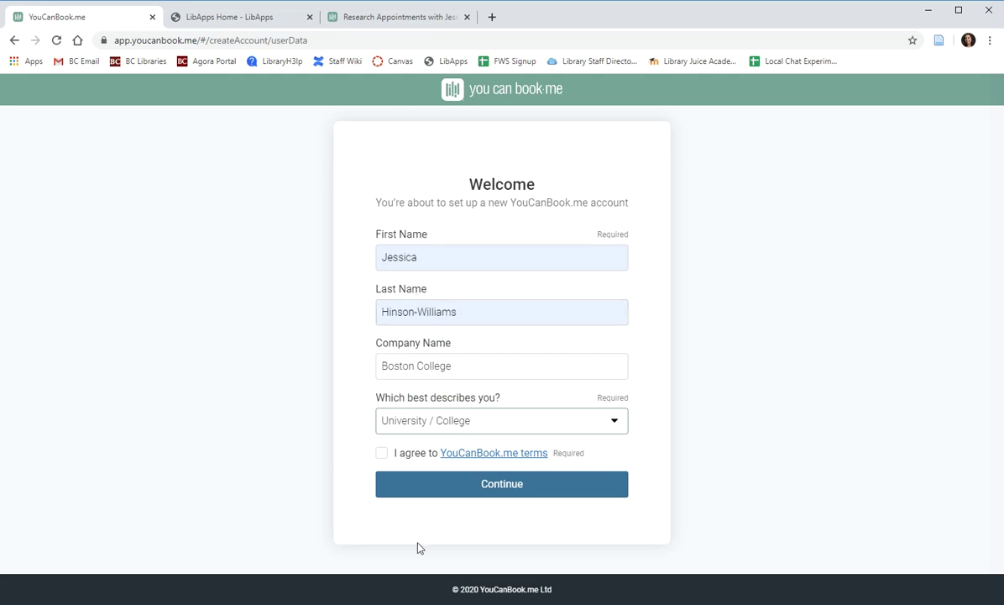
click(382, 454)
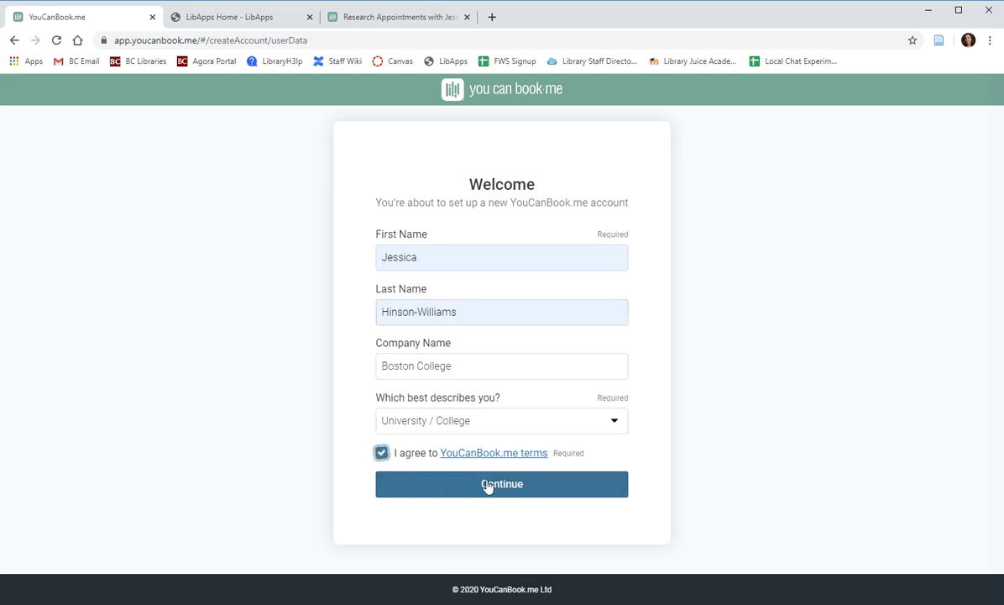
click(494, 483)
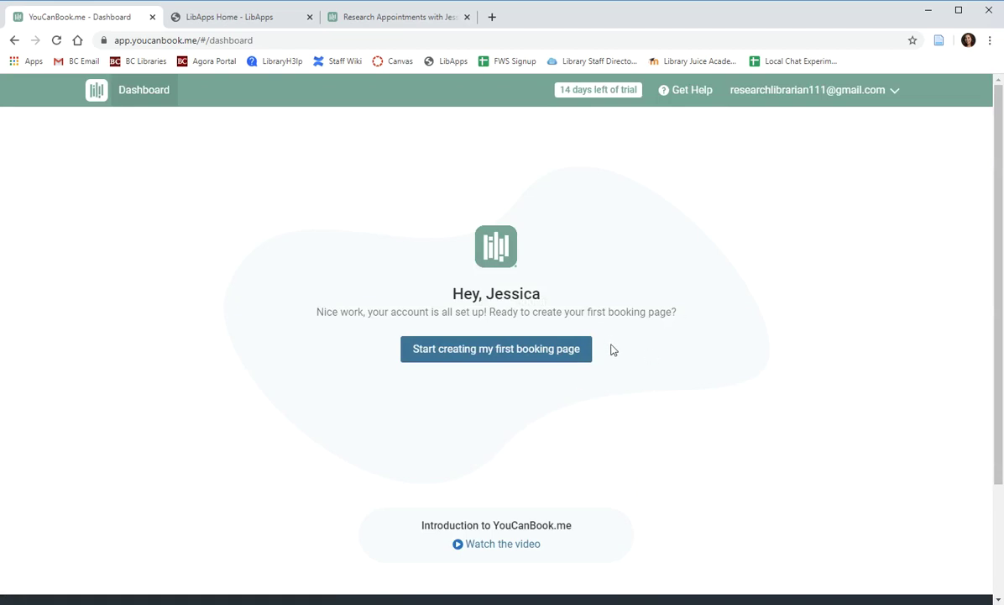
click(375, 18)
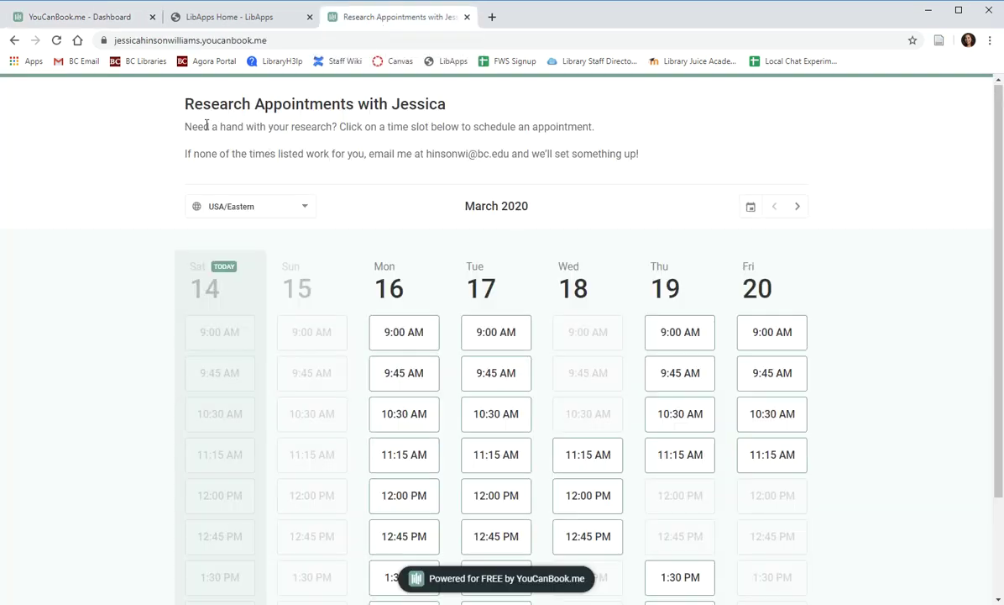
scroll(157, 288, down, 1)
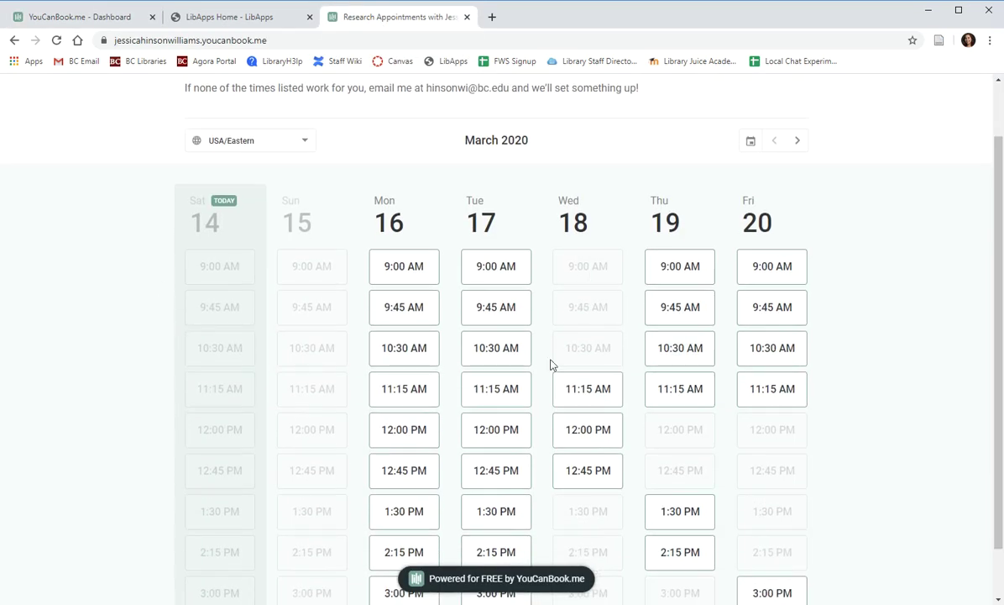
drag(994, 349, 927, 390)
scroll(921, 384, up, 3)
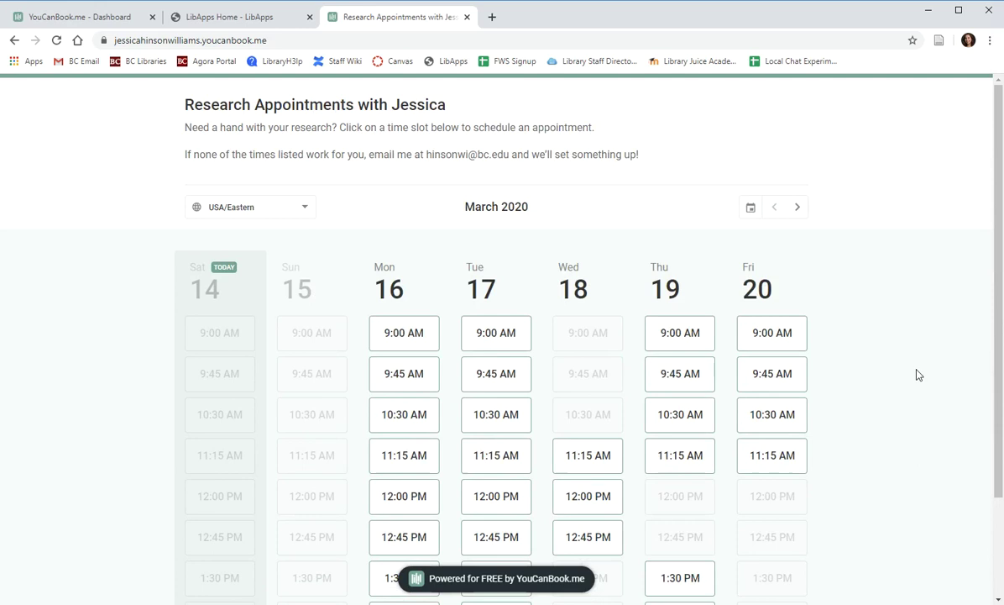
click(277, 40)
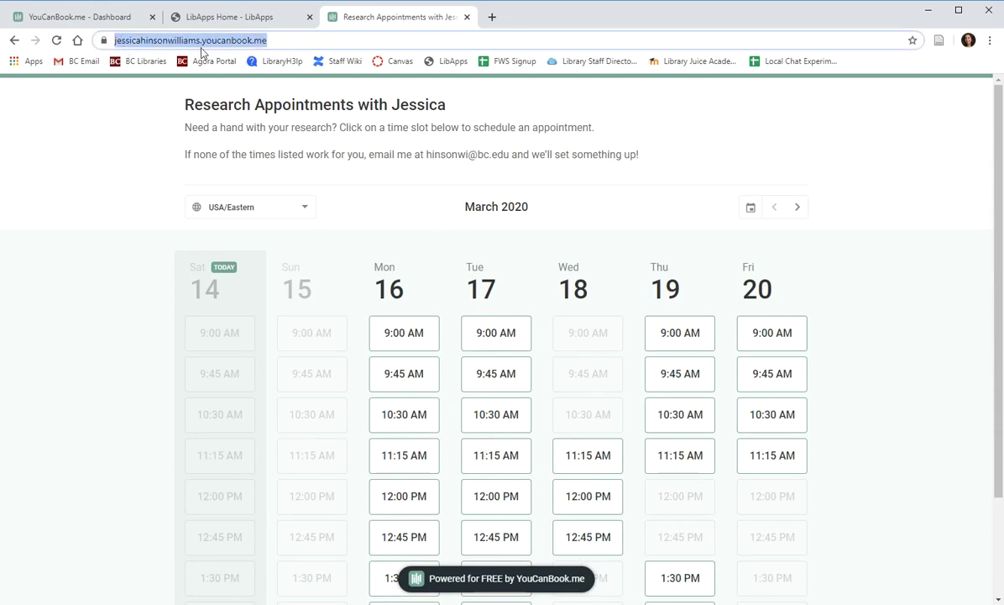
click(462, 113)
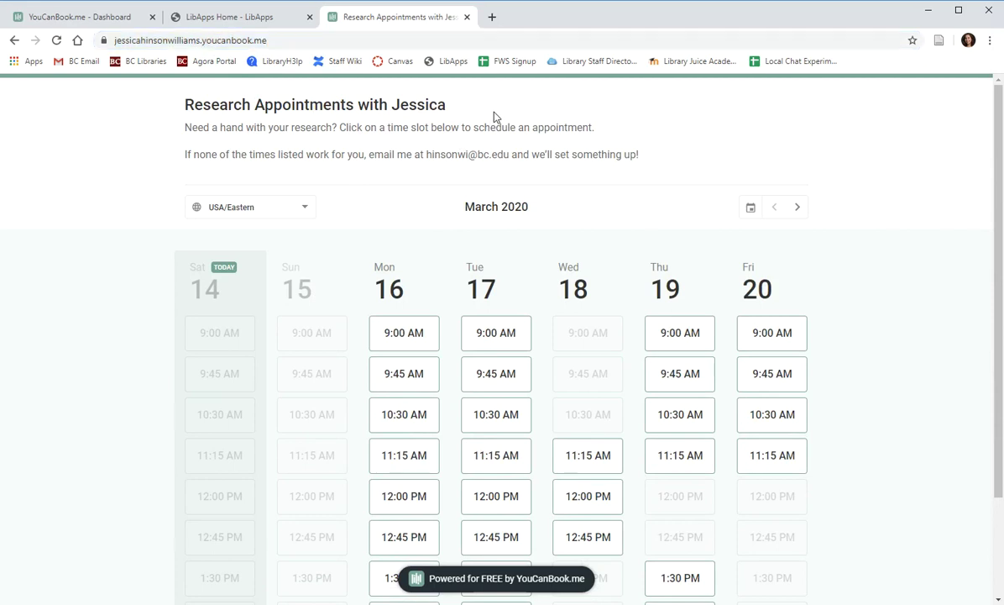
scroll(424, 223, down, 3)
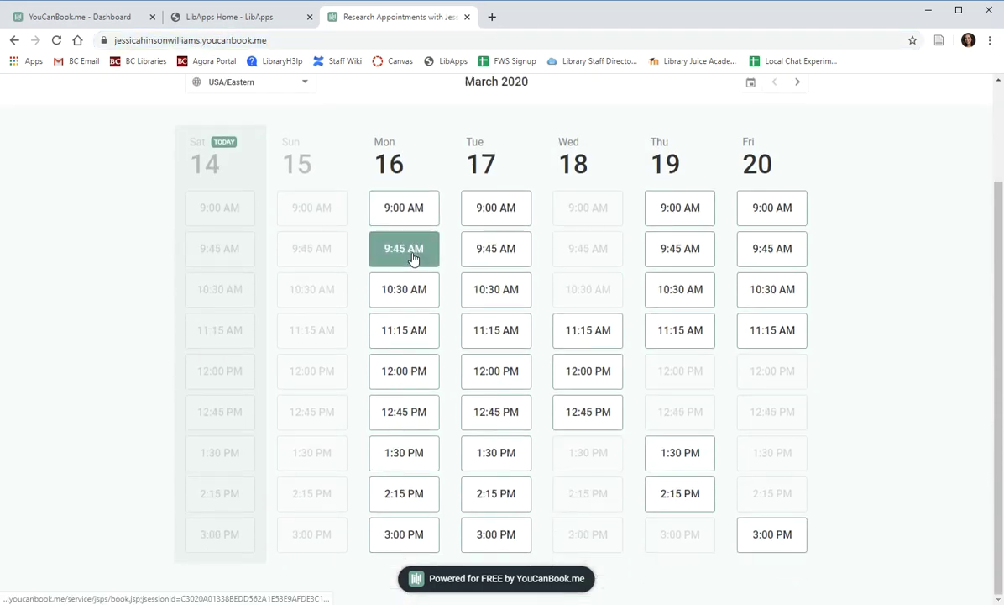
scroll(403, 310, up, 3)
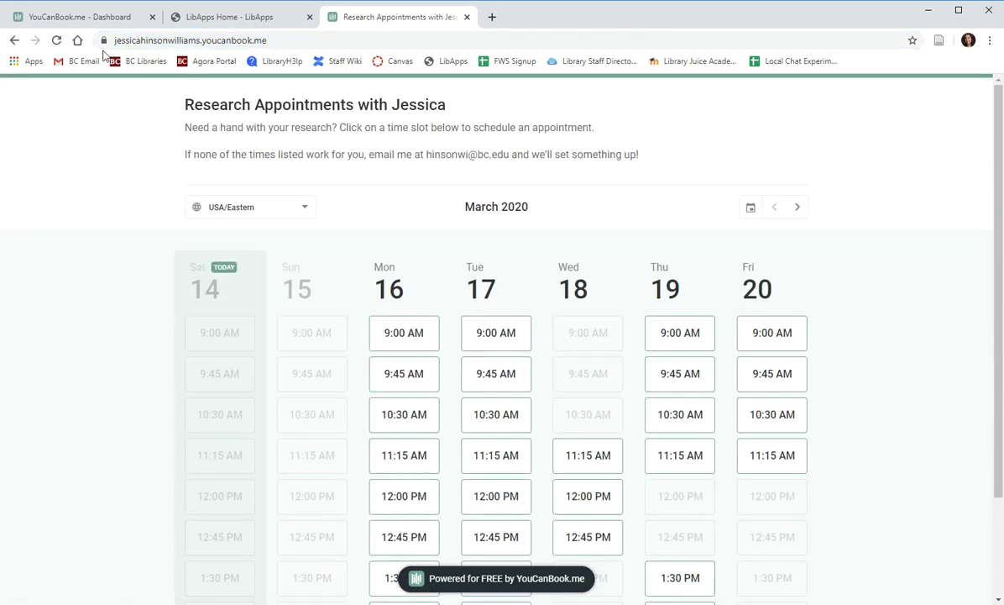
click(93, 18)
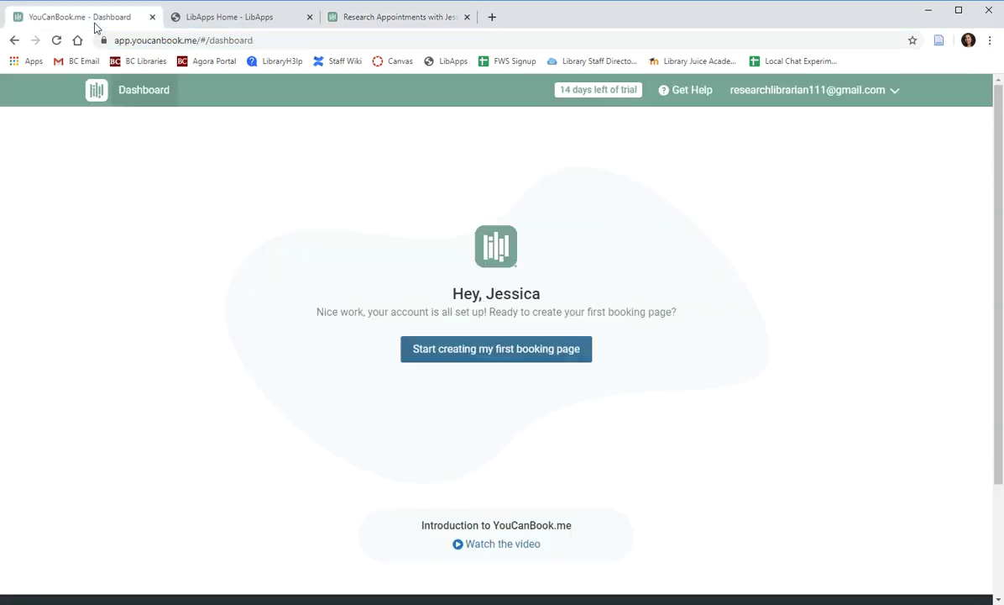
Start the first booking page and title it 'Research Appointments'.
click(504, 350)
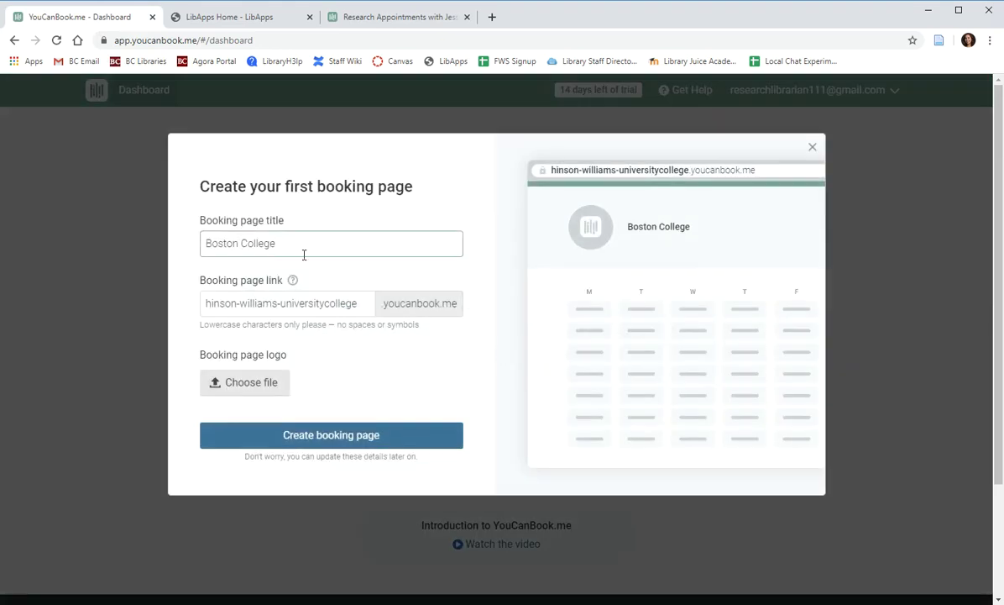
drag(284, 242, 171, 249)
key(BackSpace)
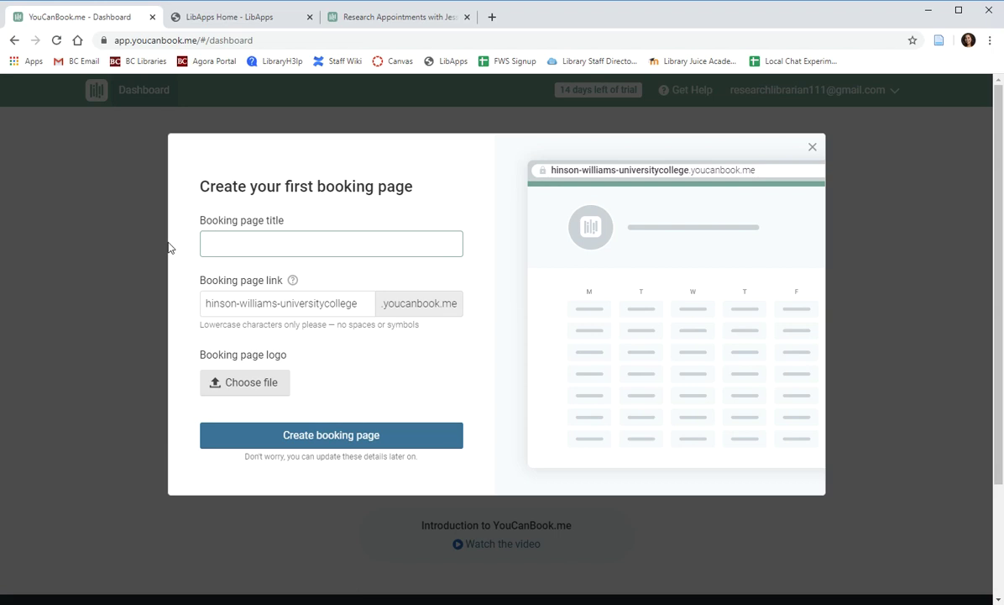
text(REsear)
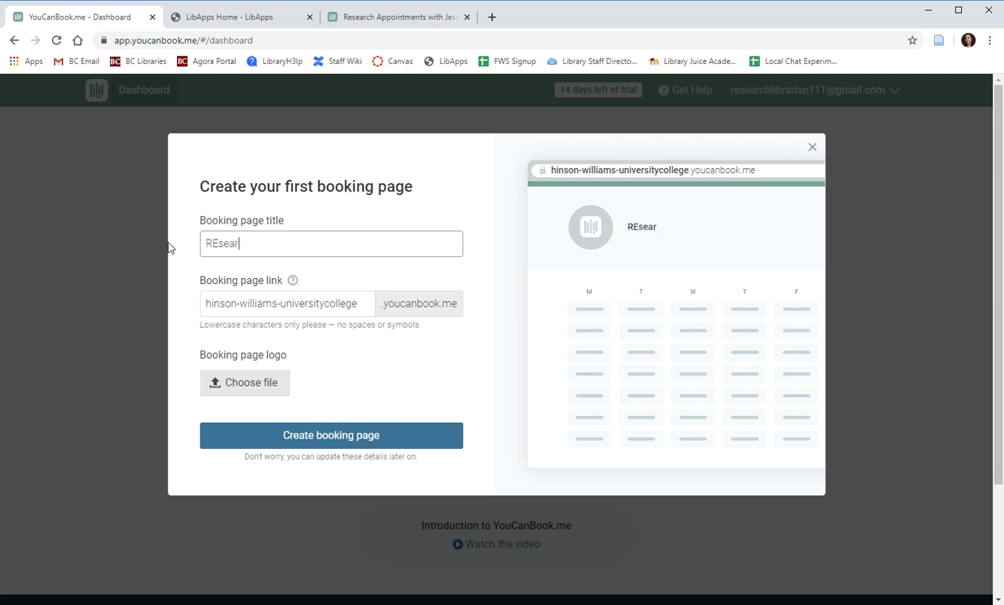
key(BackSpace)
key(BackSpace)
key(BackSpace)
key(BackSpace)
key(BackSpace)
text(eseaerch Appointments)
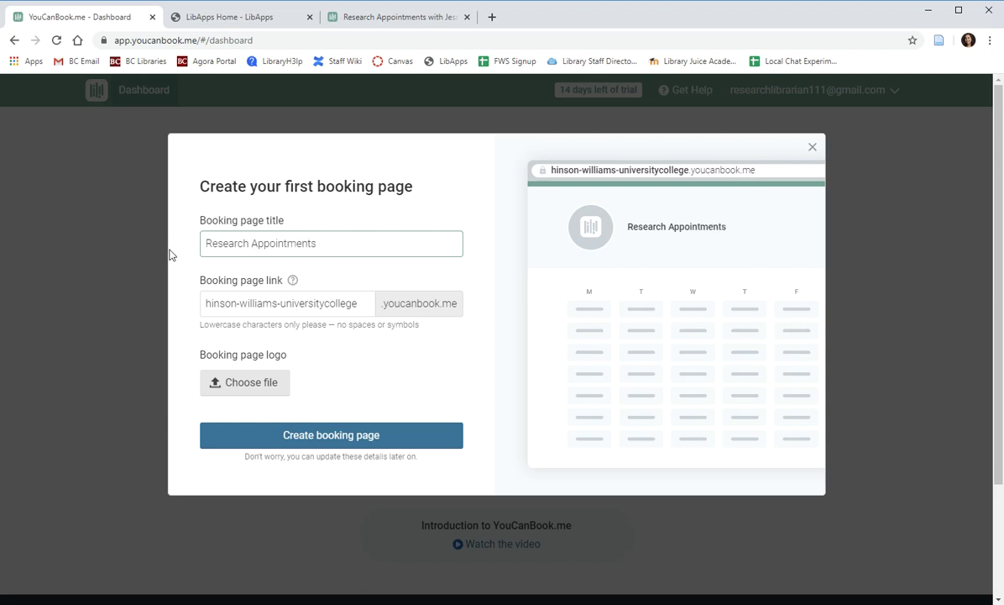
Replace the prefilled link with a custom lowercase address and create the booking page.
drag(359, 304, 179, 309)
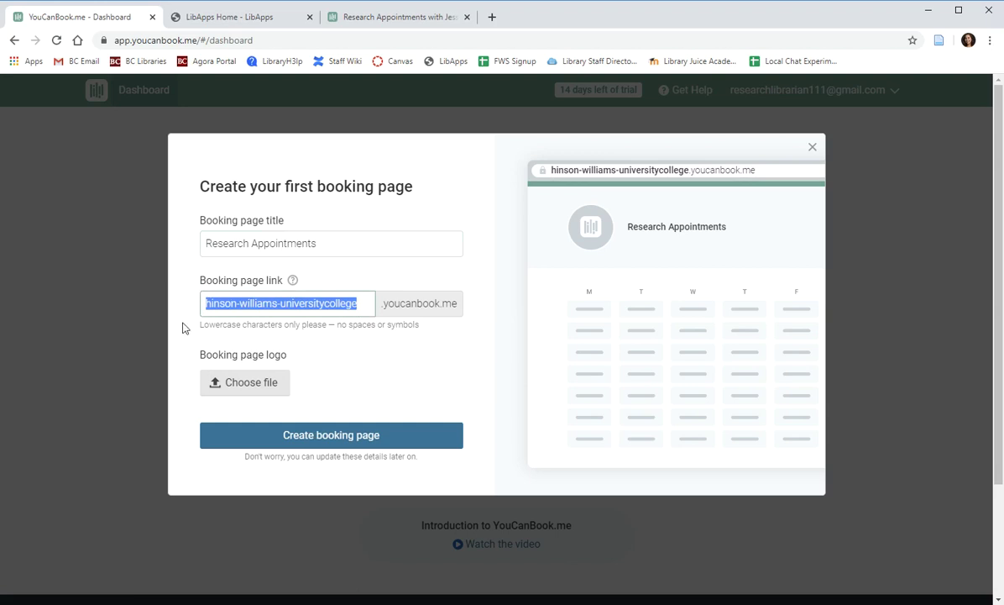
key(BackSpace)
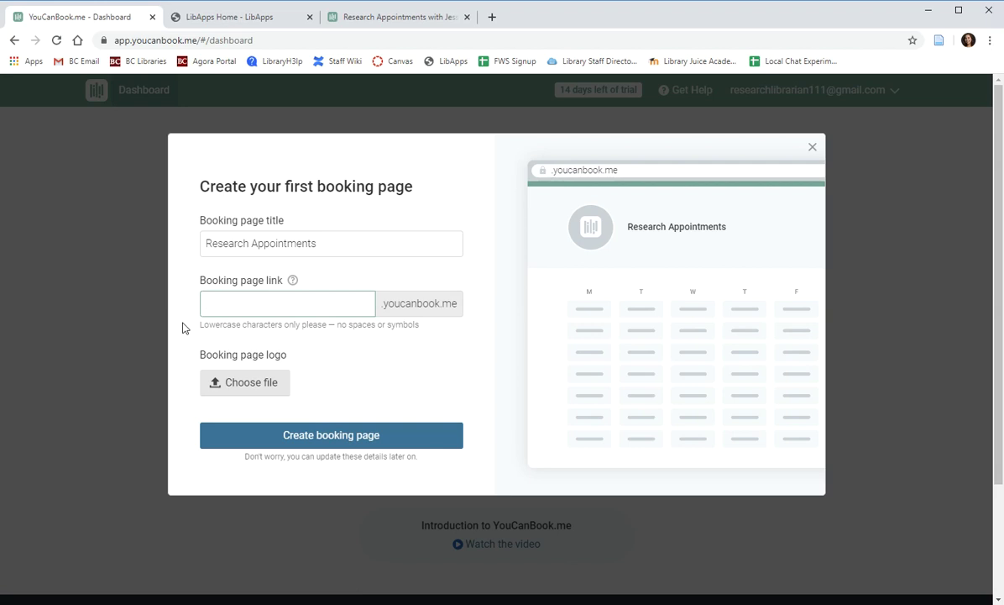
click(391, 17)
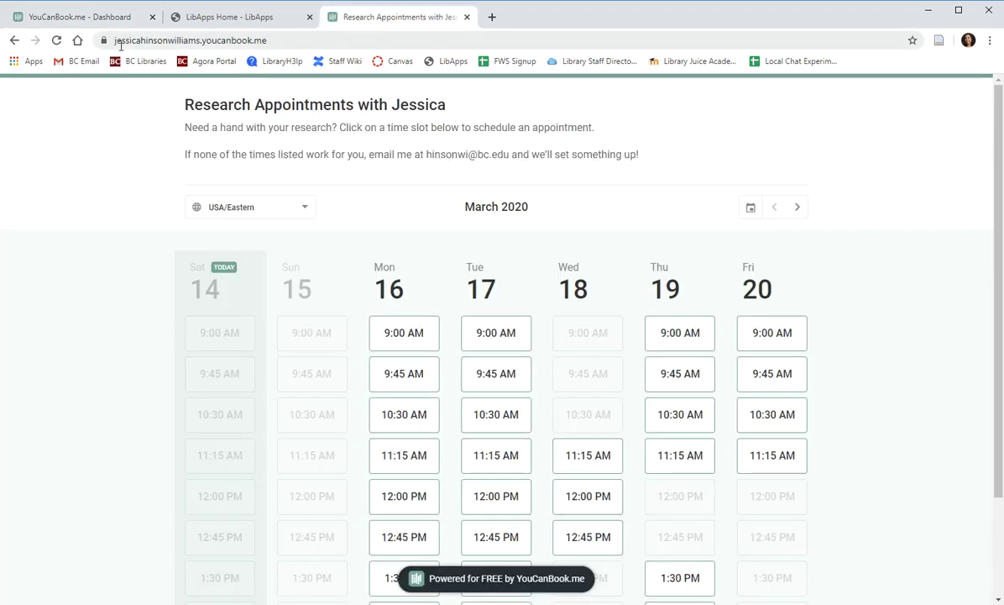
drag(116, 42, 193, 42)
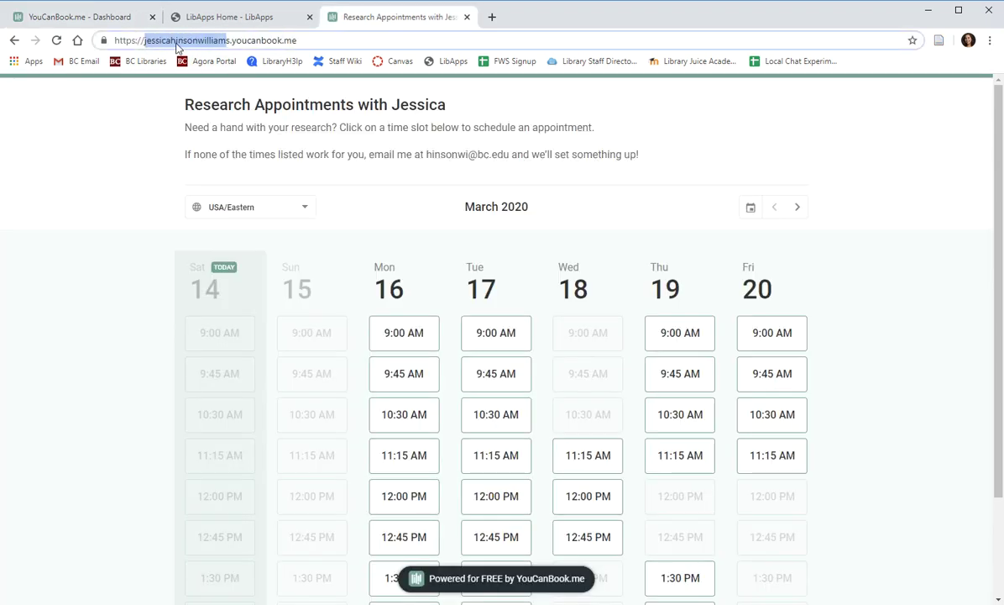
click(70, 17)
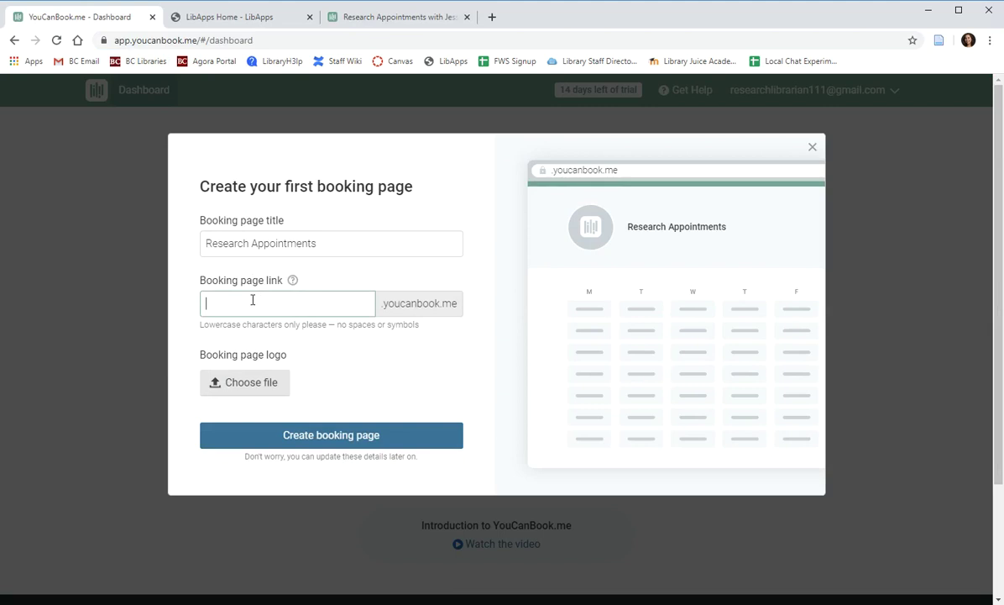
text(hinsonwilliams)
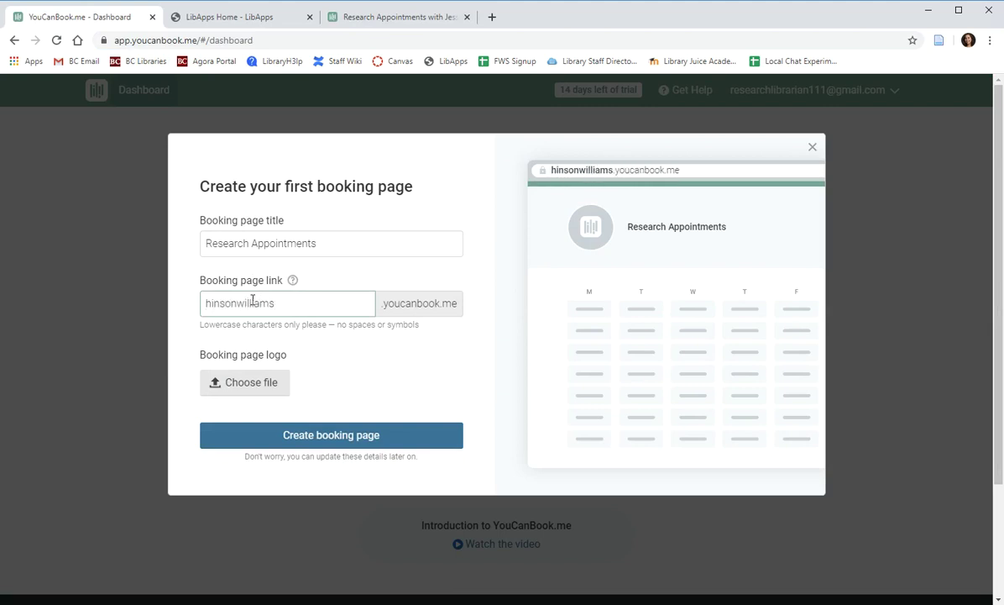
text(111)
click(367, 448)
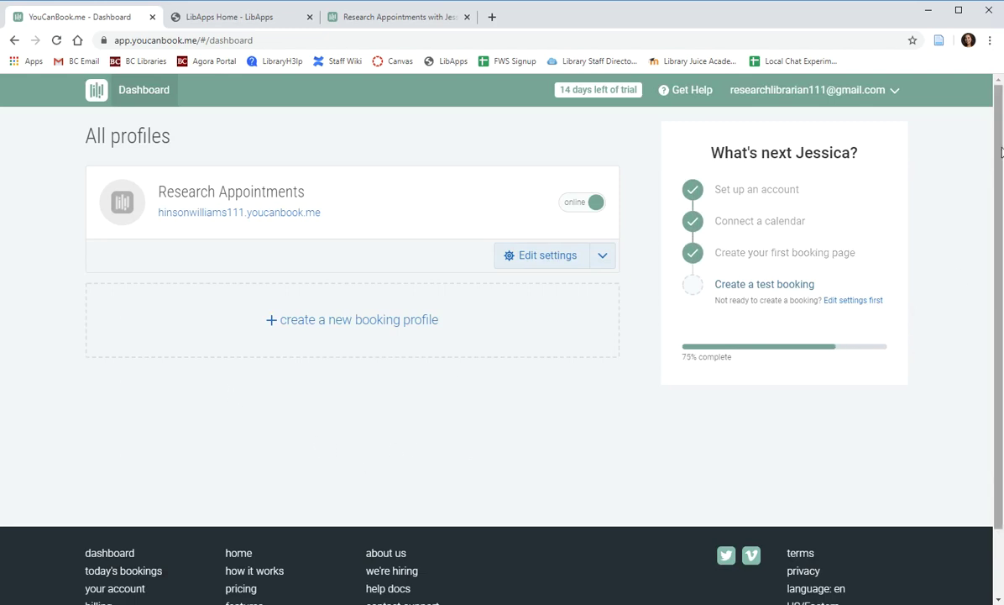
Open the Research Appointments page settings, skip the walkthrough, and show its General details.
click(563, 266)
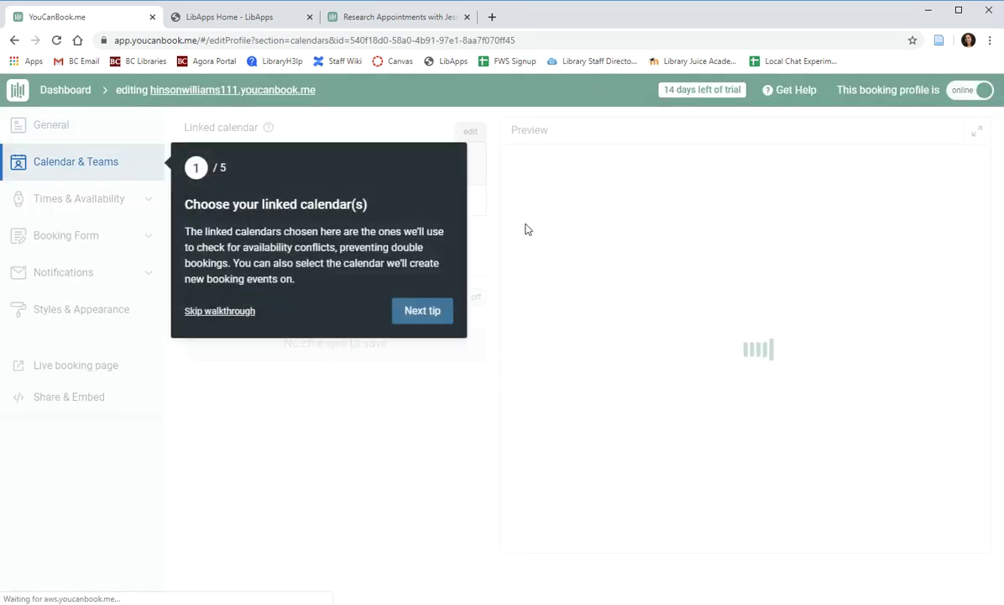
click(222, 312)
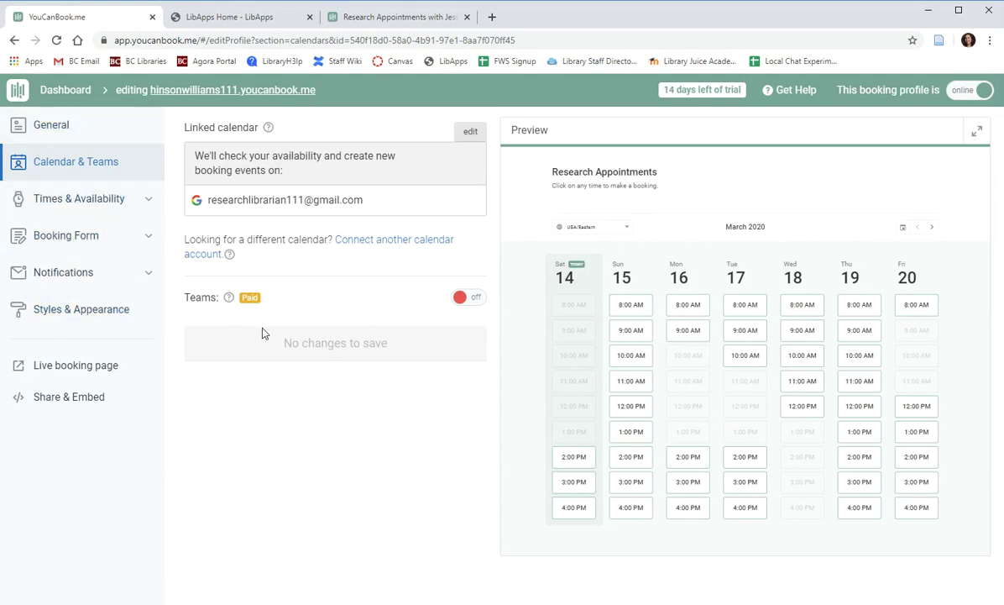
click(52, 128)
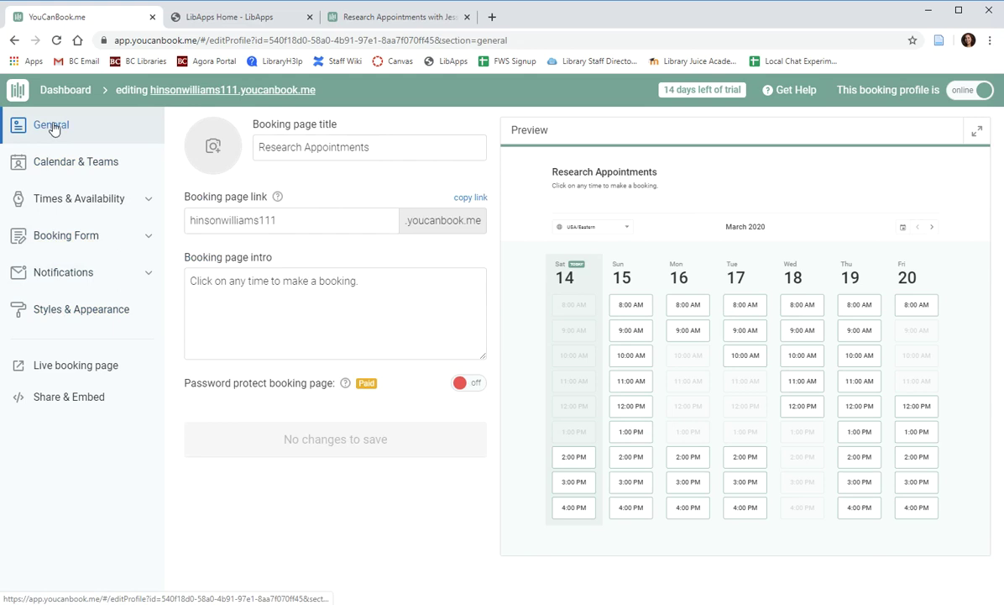
Replace the intro with a message to email the owner's address for another appointment time.
drag(373, 148, 260, 150)
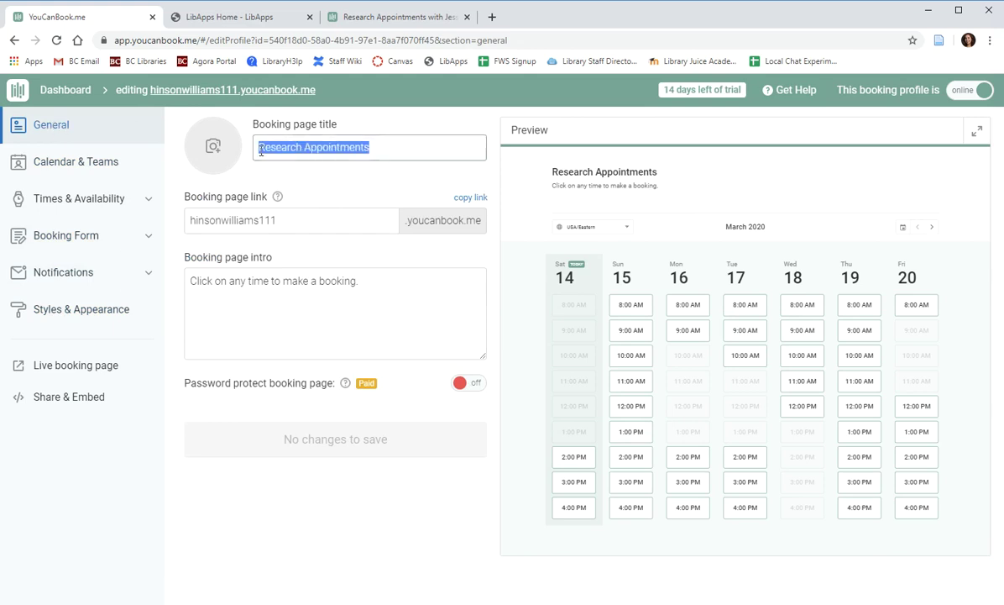
drag(271, 220, 191, 233)
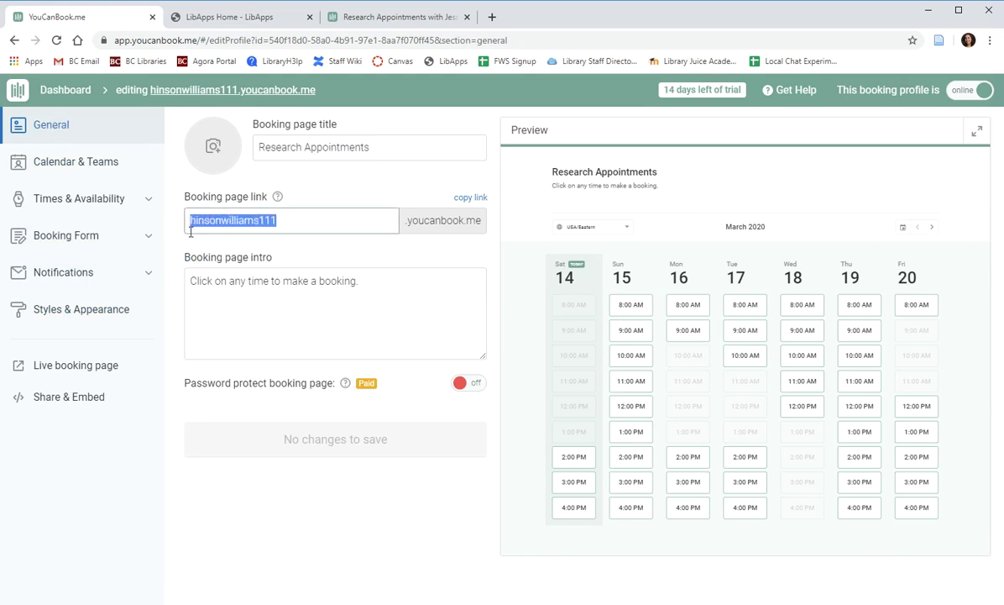
click(286, 237)
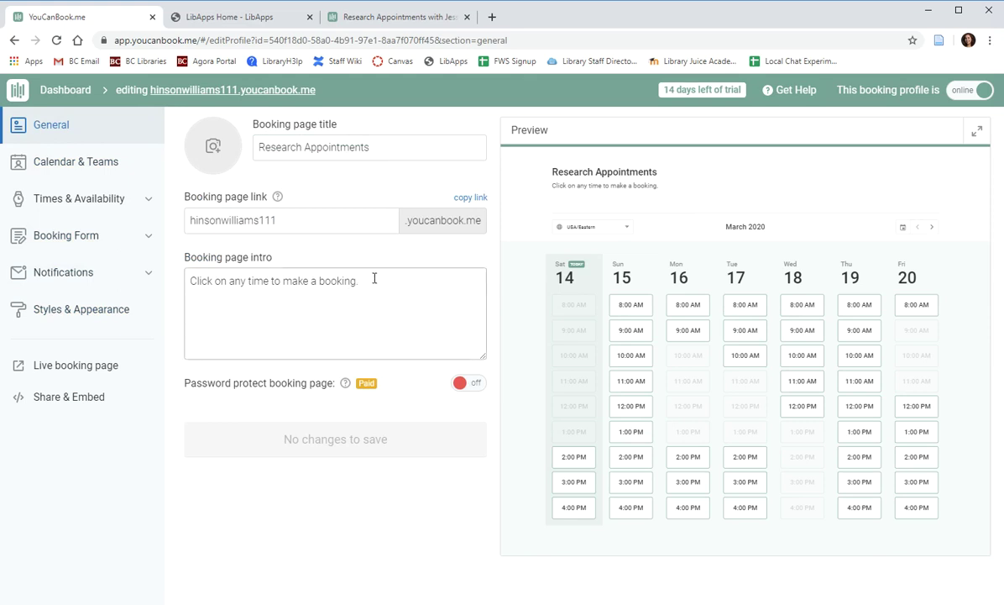
drag(374, 279, 177, 273)
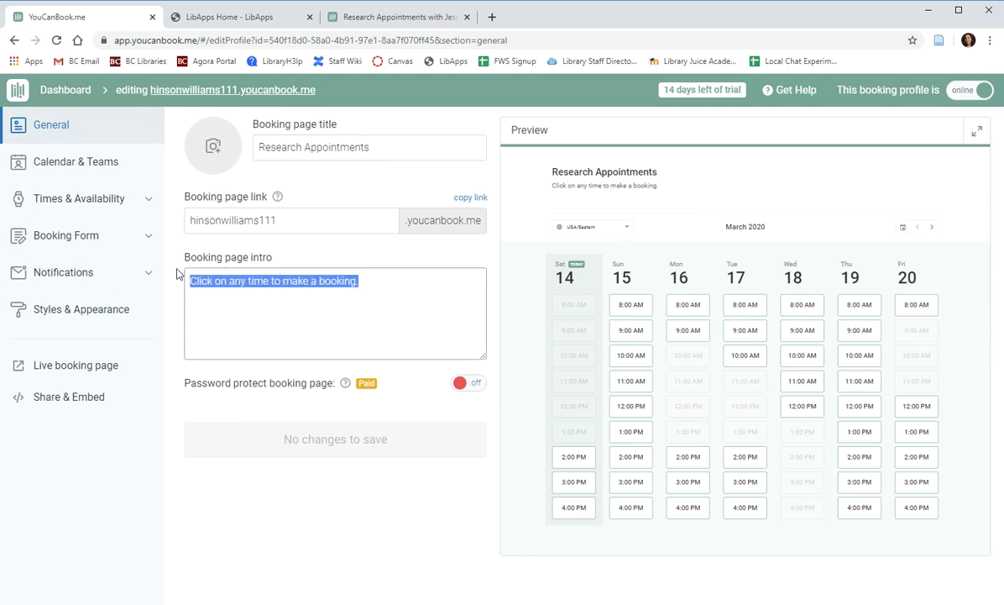
key(BackSpace)
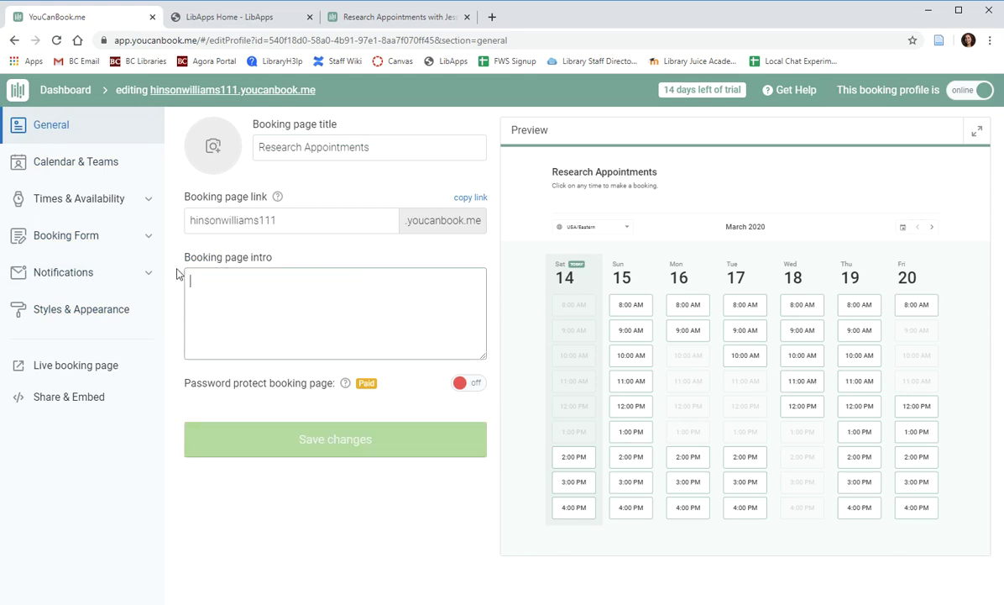
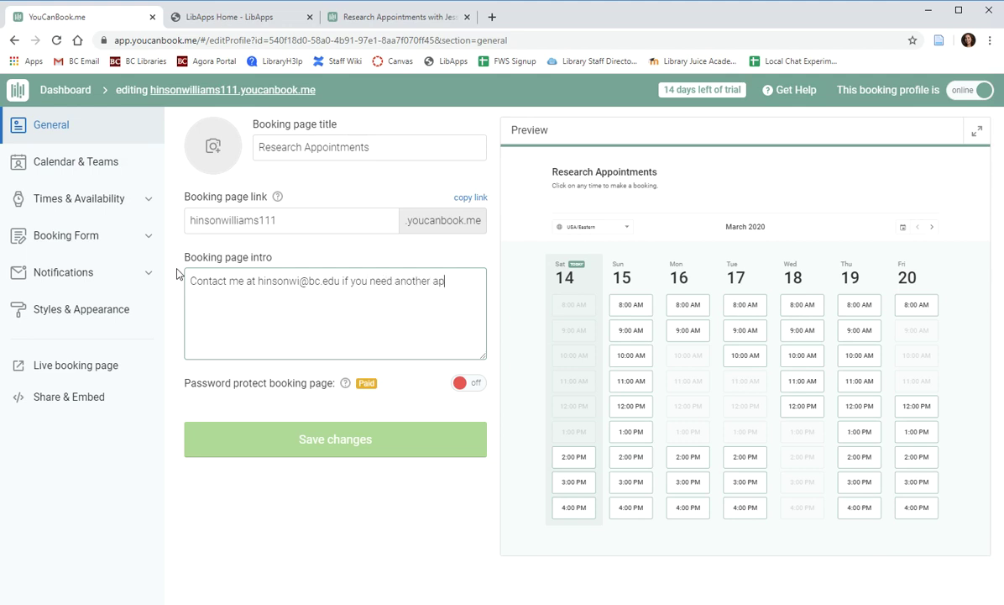
text(pointment time.)
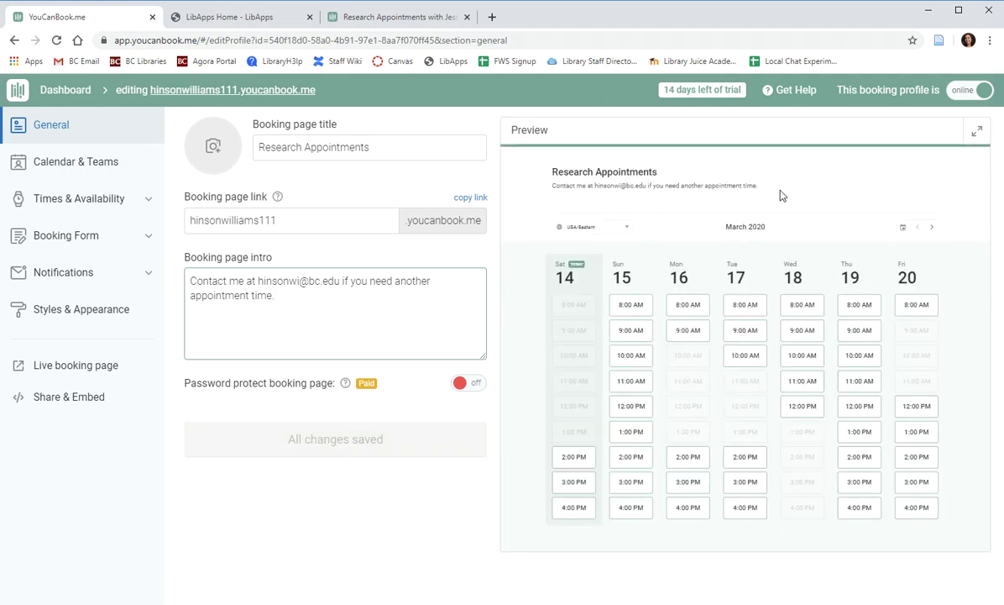
Show the Calendar & Teams settings with the linked Google calendar.
click(62, 165)
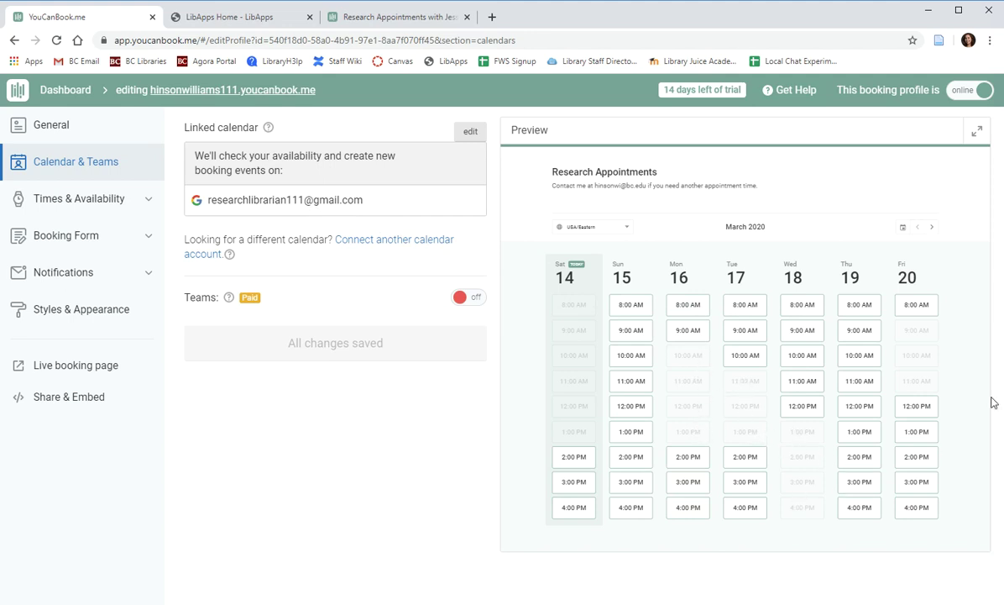
Drop Sunday and Saturday, set Monday to 9:00–4:00, and copy it to every weekday.
click(70, 207)
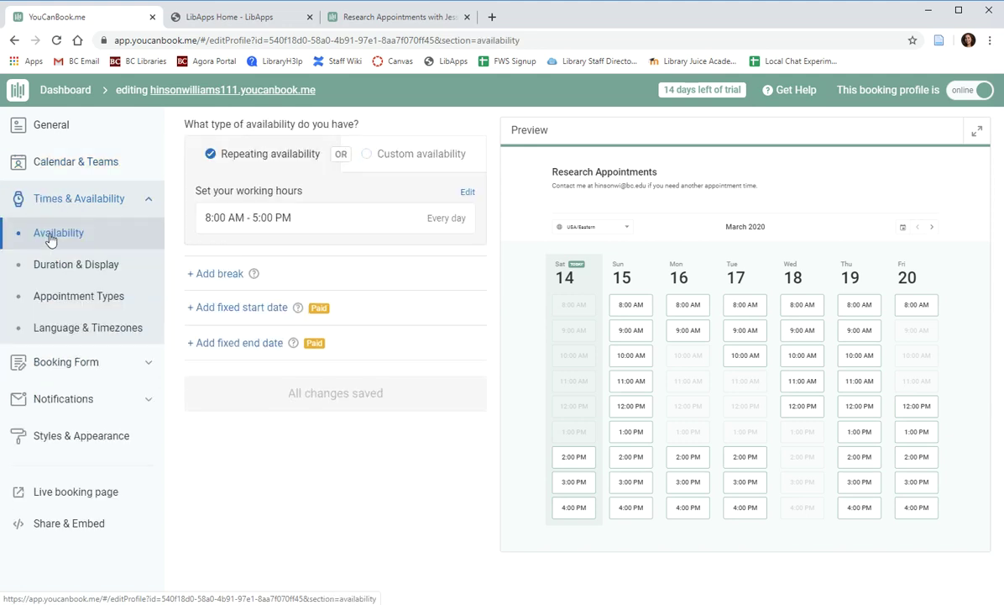
click(466, 193)
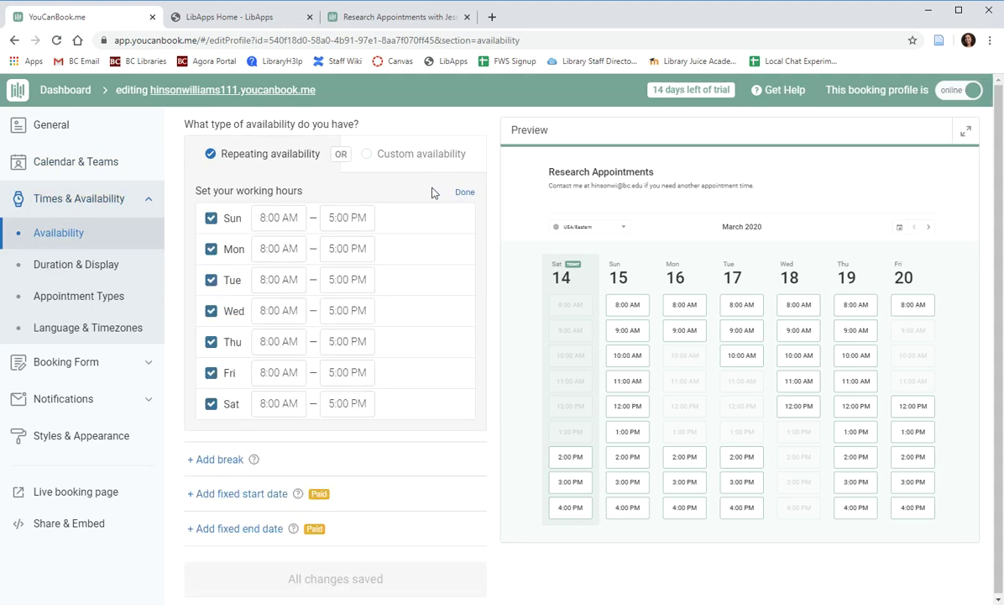
click(211, 219)
click(213, 404)
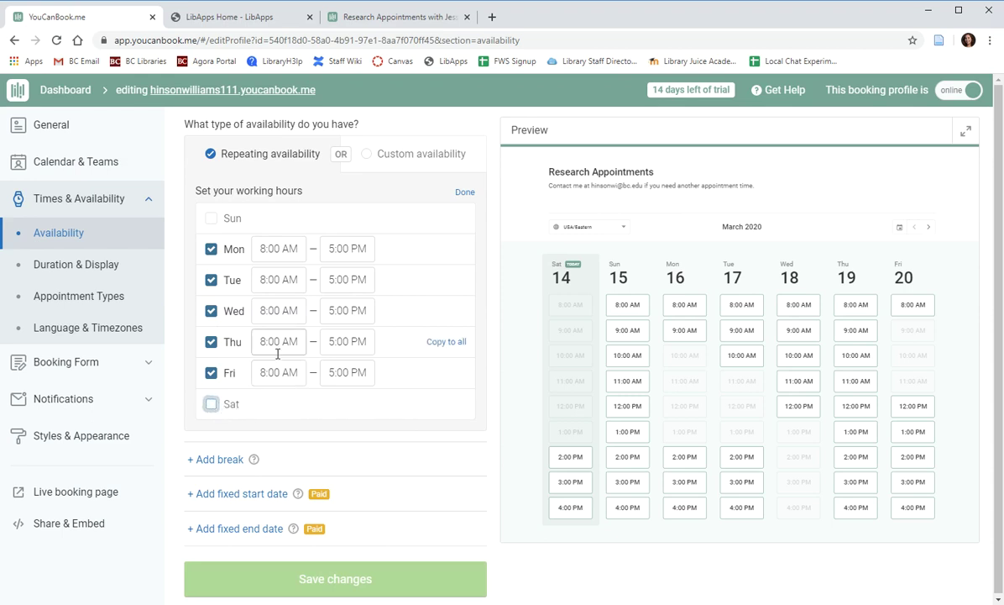
double_click(266, 250)
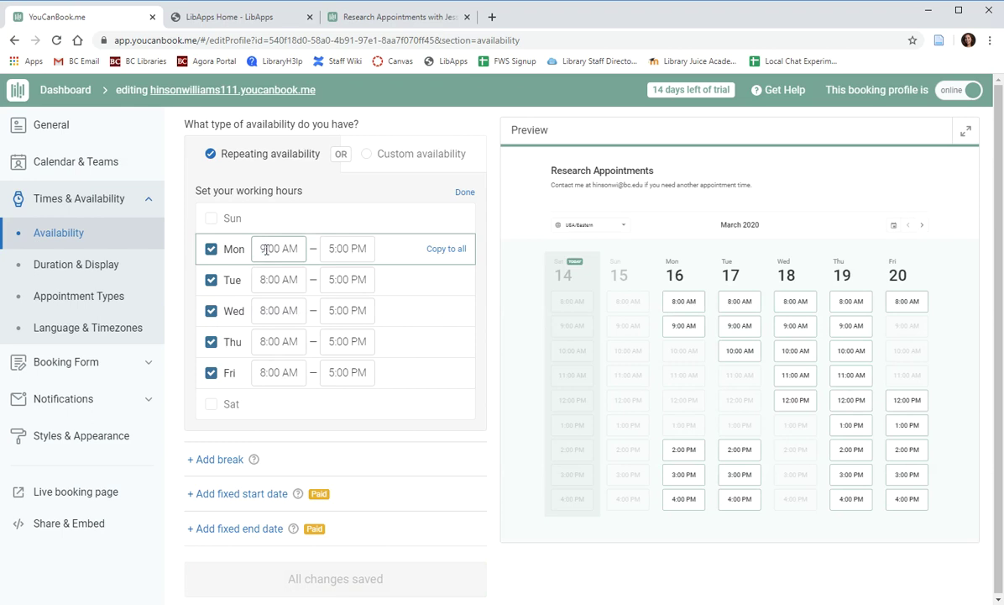
double_click(332, 251)
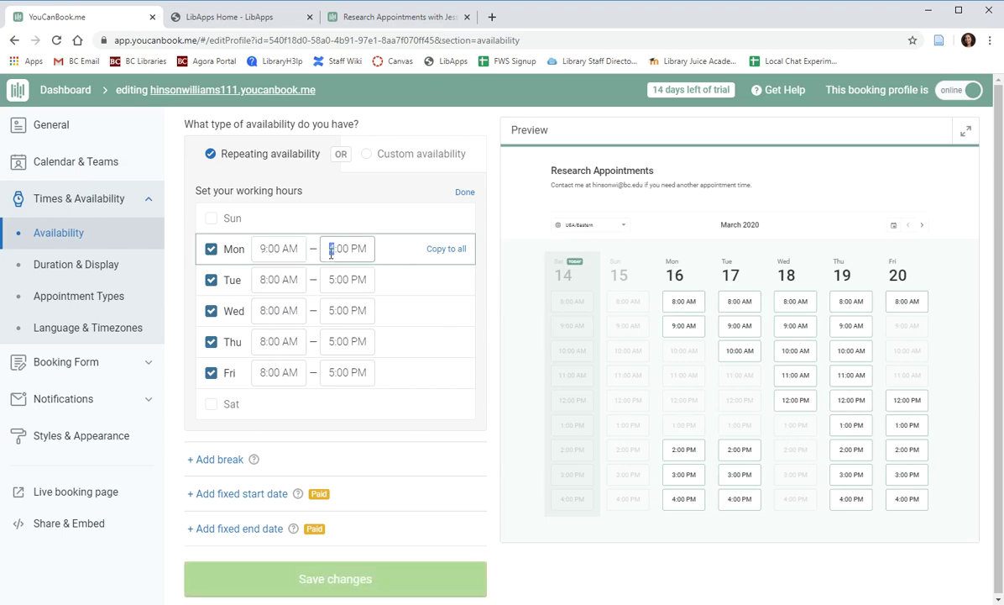
text(4)
click(448, 250)
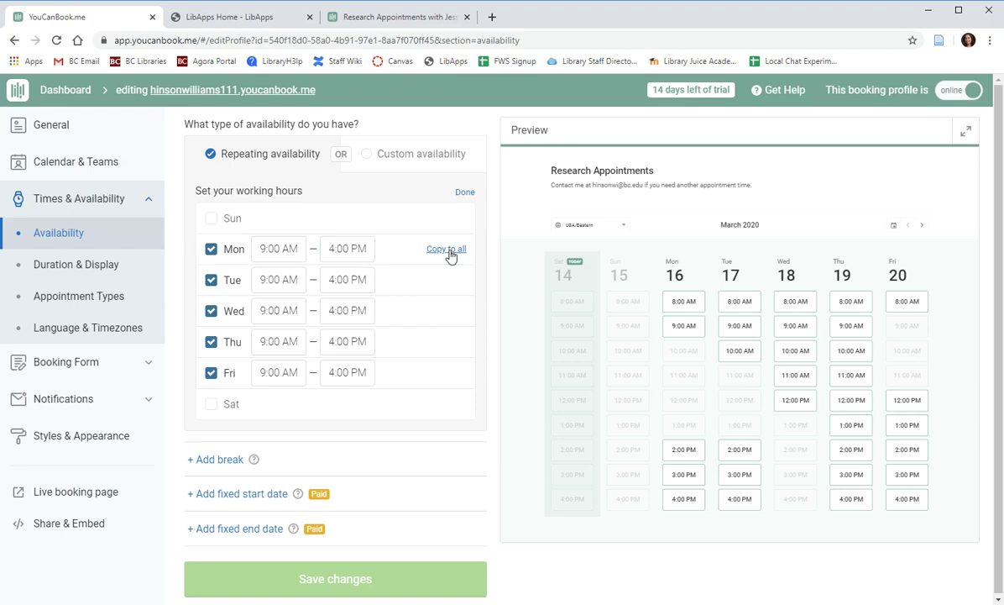
Change end times to 5:00 PM for Monday, Tuesday, Thursday and Friday, keeping Wednesday at 4:00 PM.
click(332, 279)
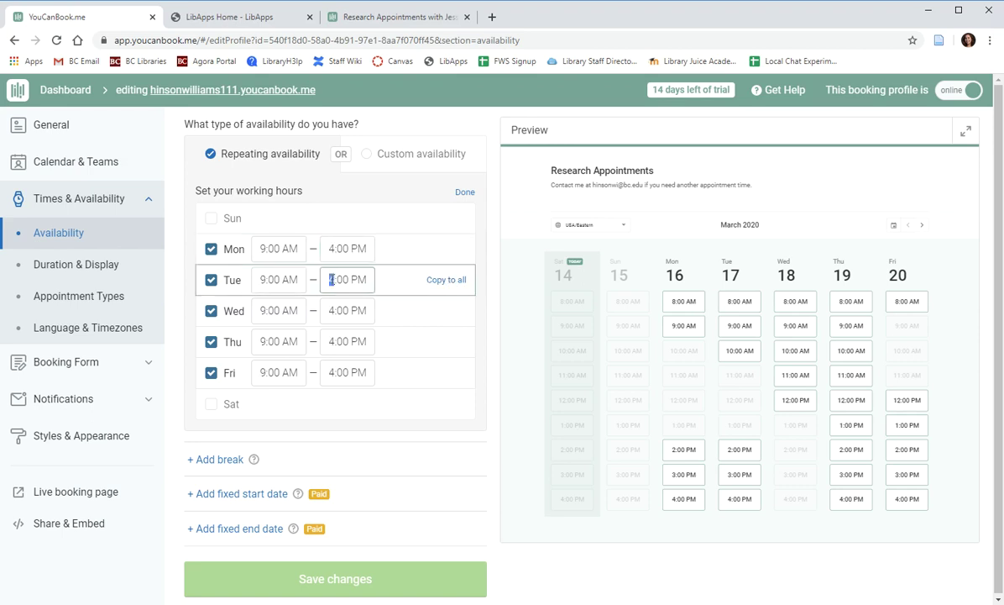
text(5)
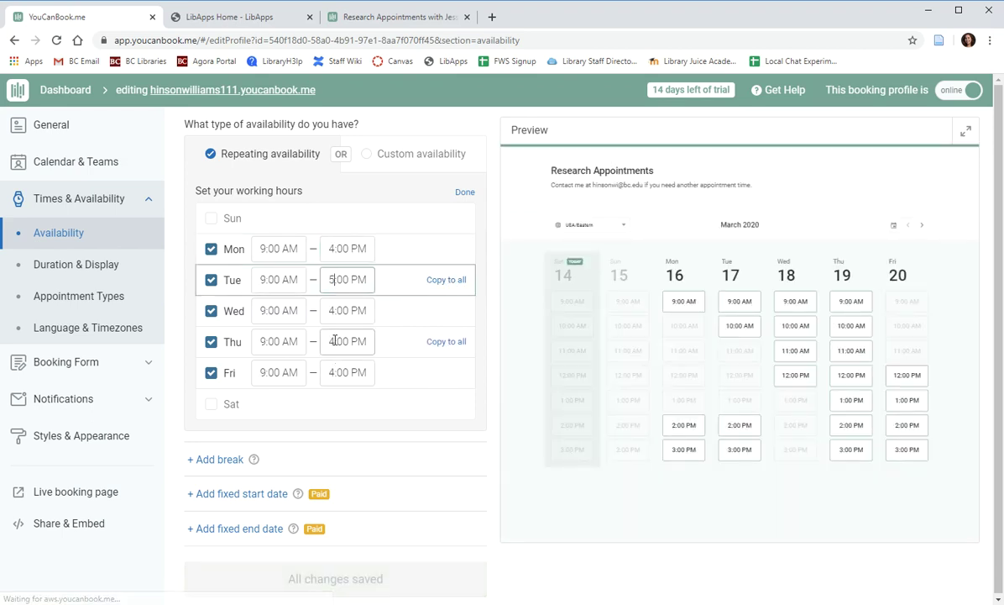
click(332, 340)
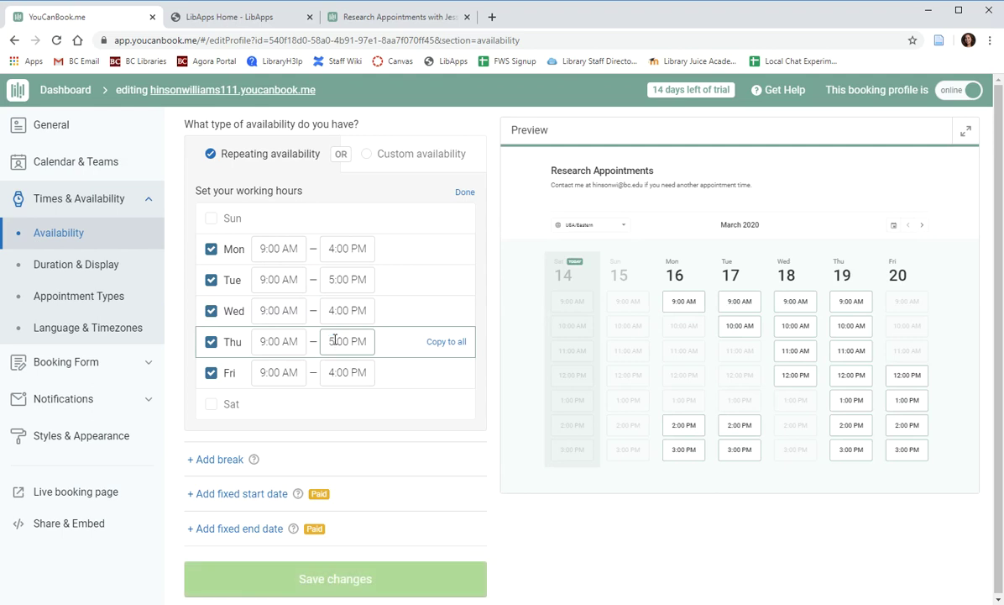
click(332, 373)
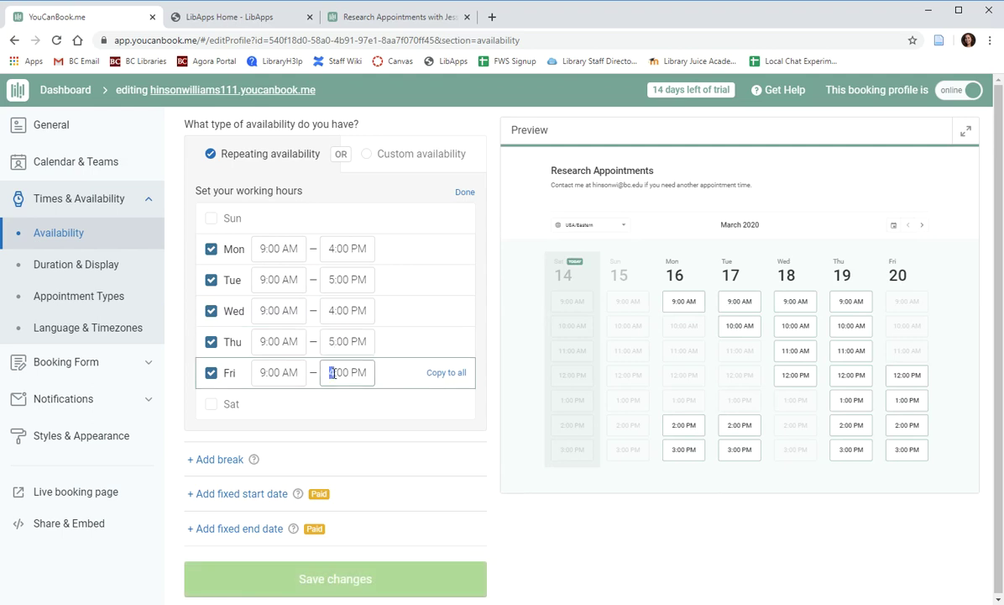
click(332, 248)
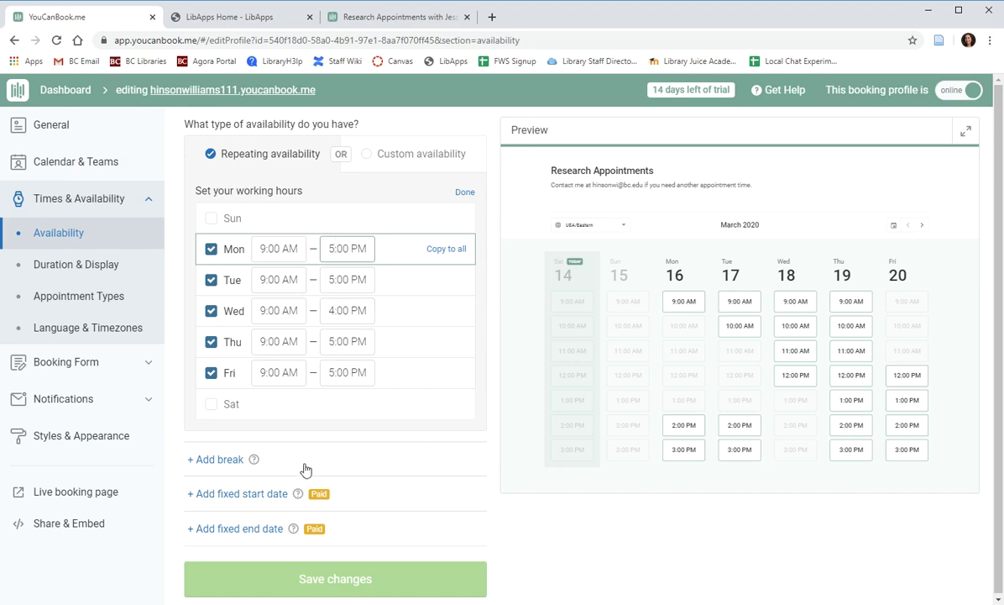
click(199, 461)
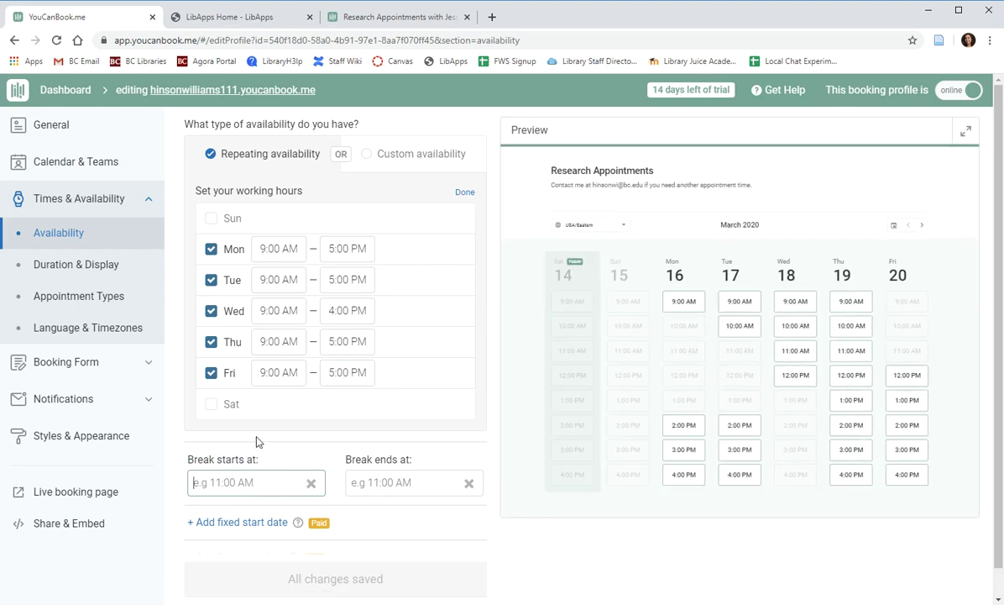
Make the break run 12:00 PM to 1:00 PM and save the availability.
text(12:00PM)
click(412, 485)
text(1:00 PM)
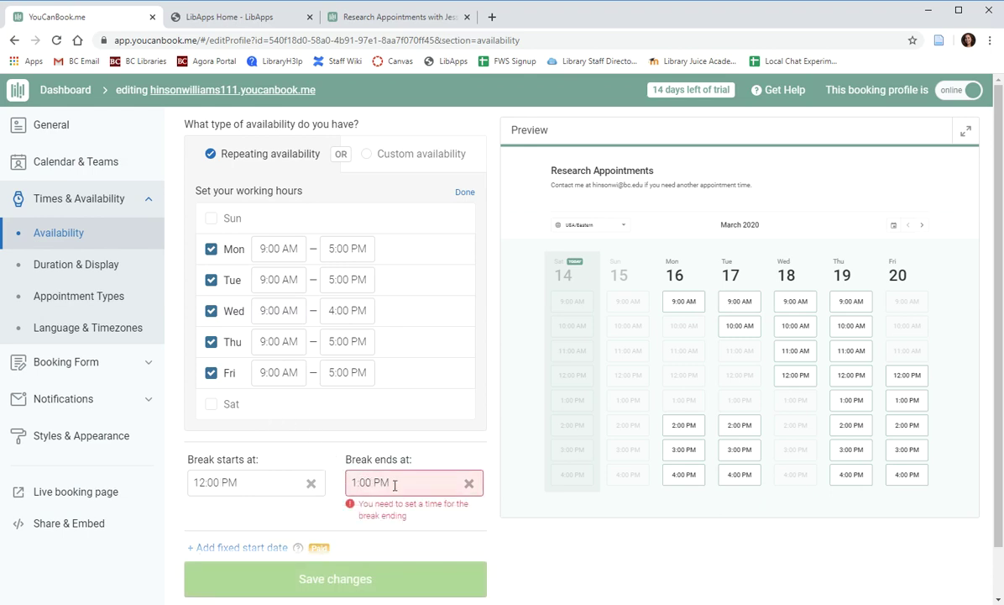
double_click(382, 483)
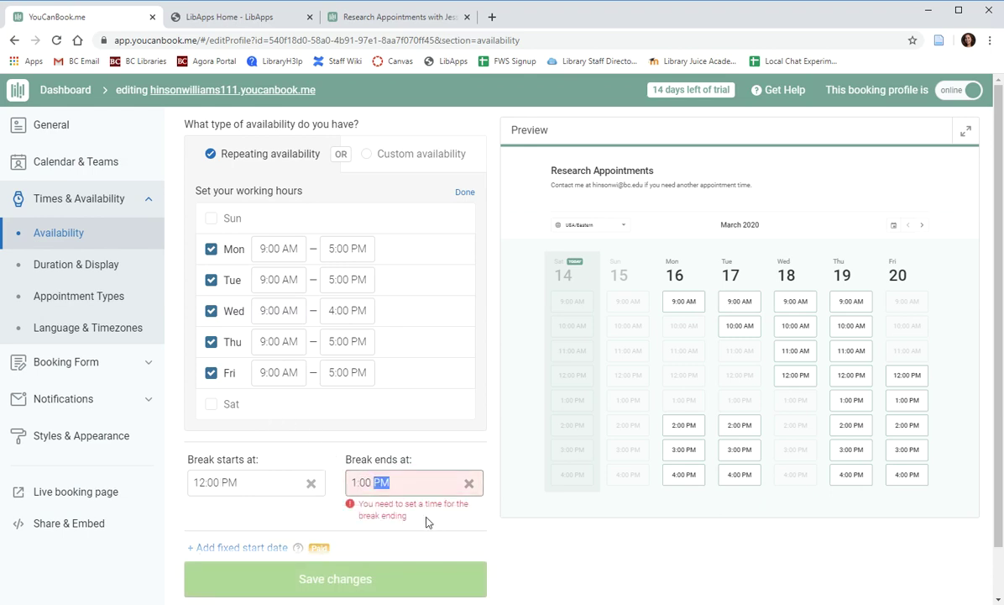
text(PM)
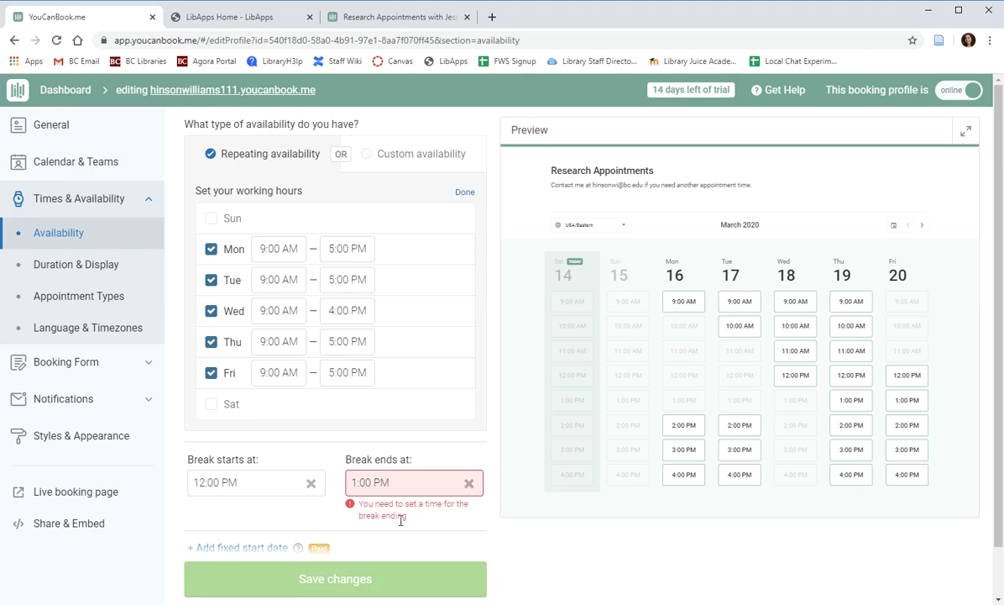
click(395, 523)
click(379, 587)
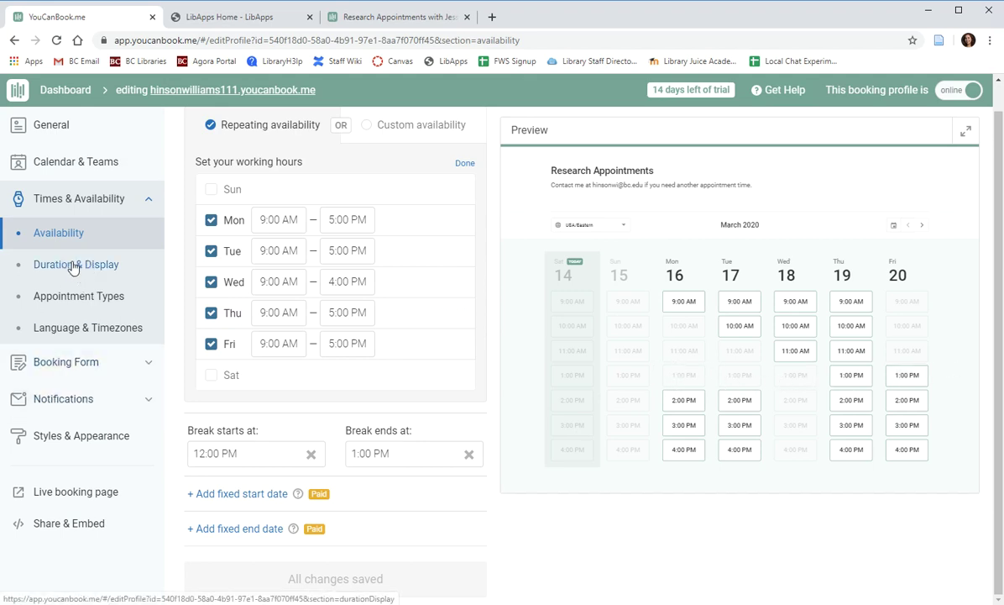
Under Duration & Display, show availability in 30 mins increments.
click(76, 267)
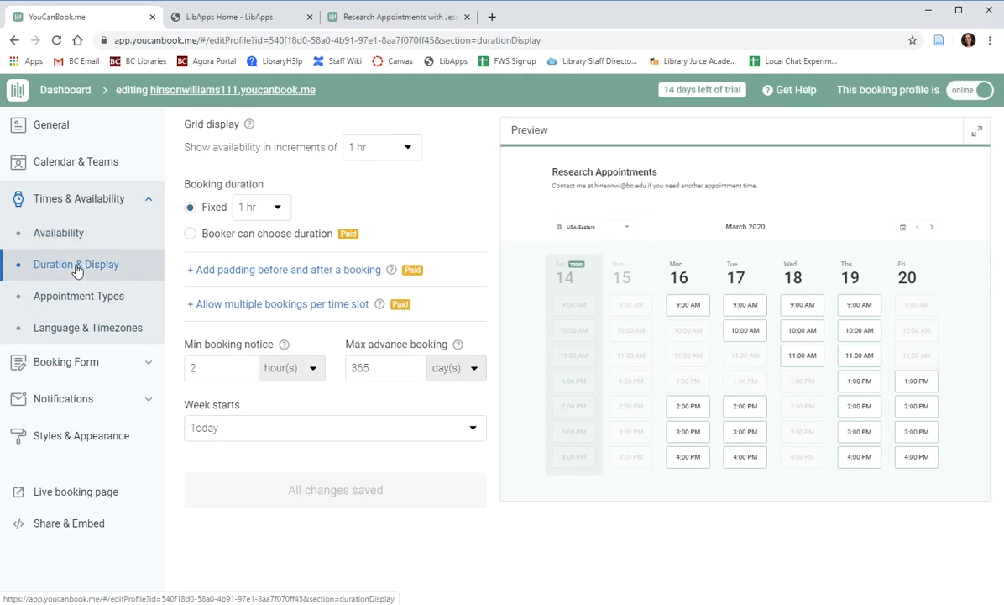
click(382, 149)
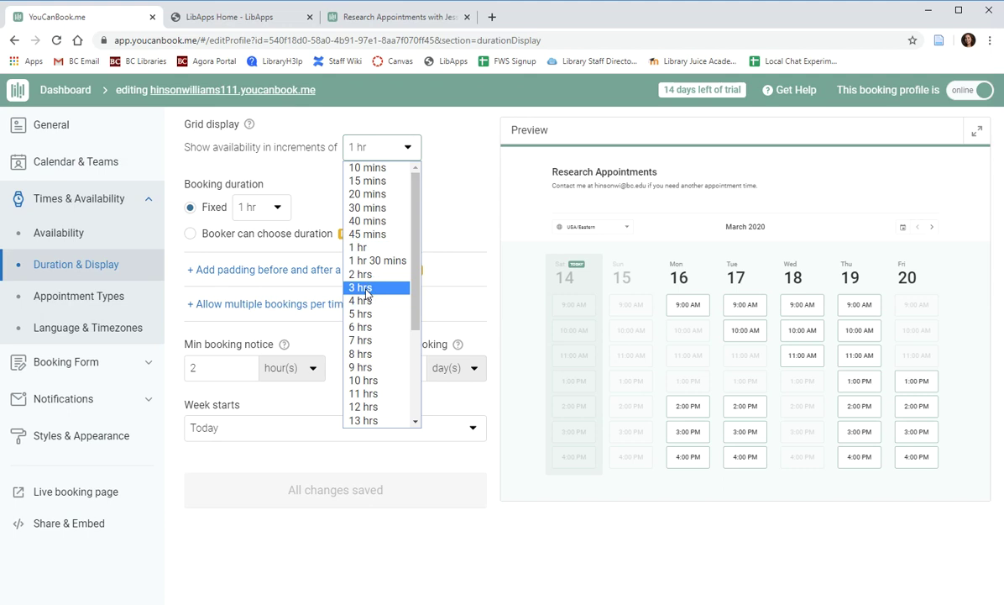
scroll(366, 292, down, 3)
scroll(369, 378, up, 3)
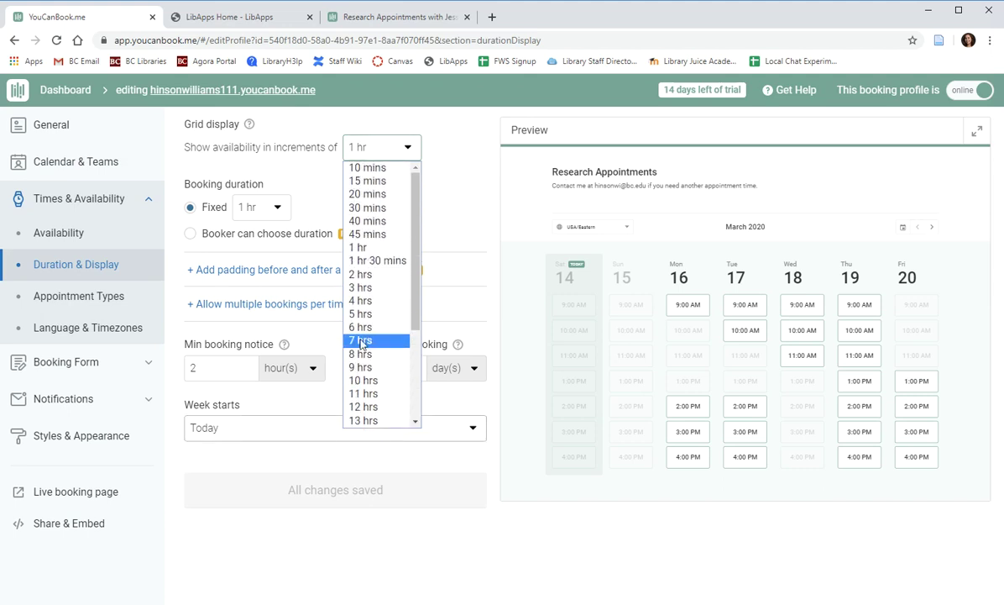
click(363, 207)
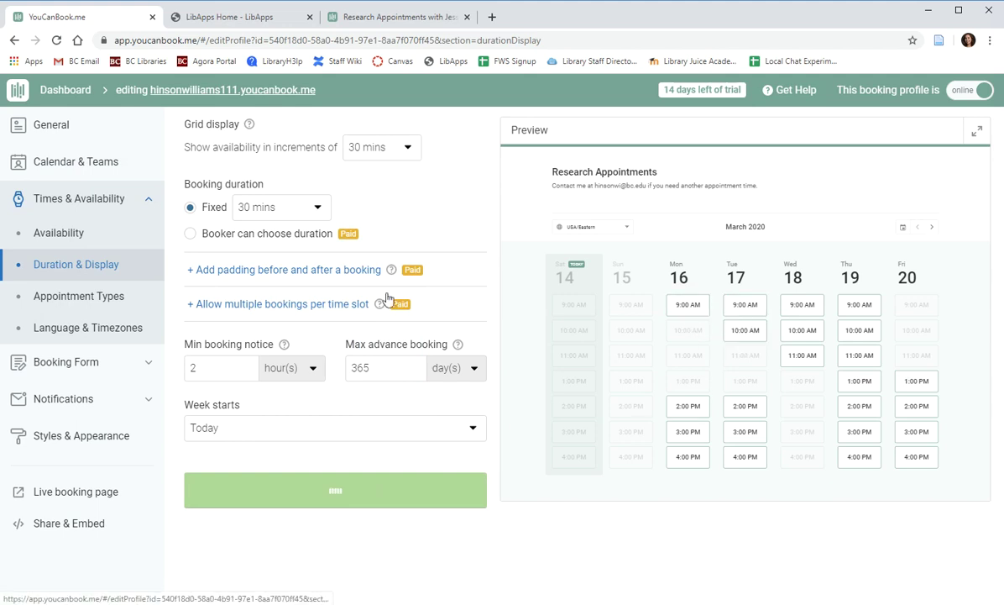
scroll(751, 309, down, 1)
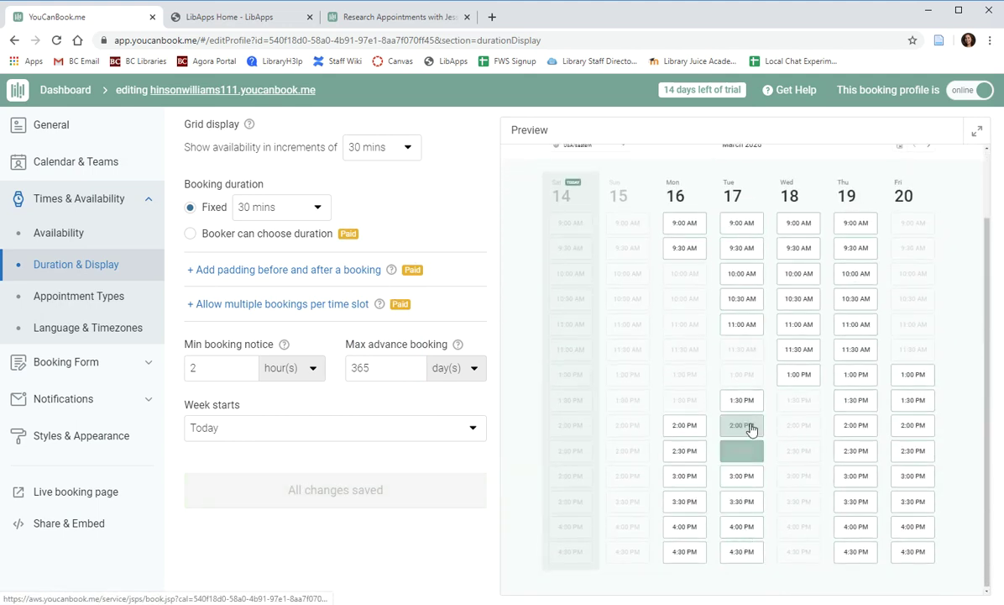
scroll(752, 424, up, 1)
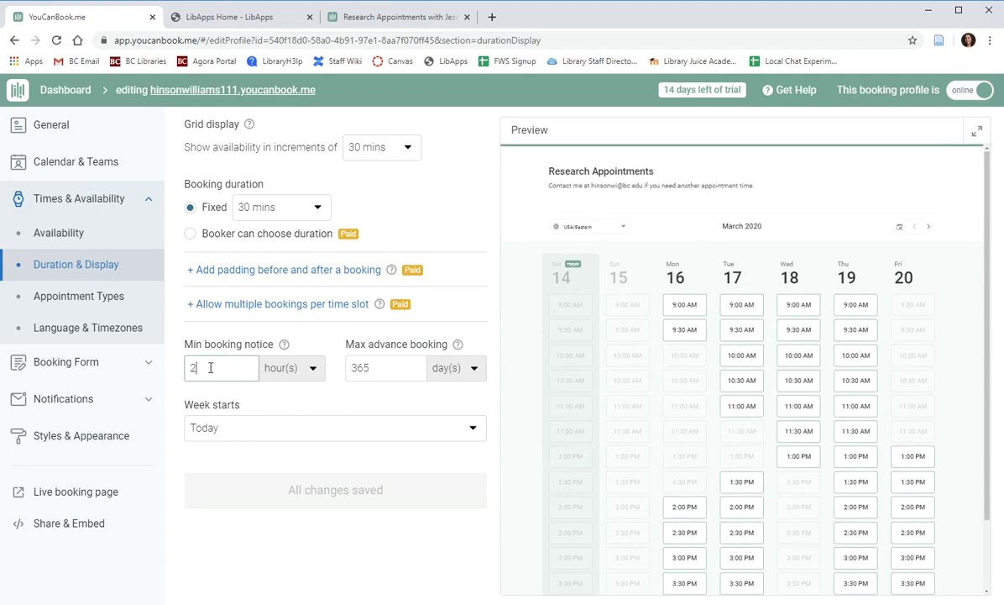
Set Min booking notice to 24 hours and Max advance booking to 14 days, and save.
drag(201, 367, 182, 376)
text(24)
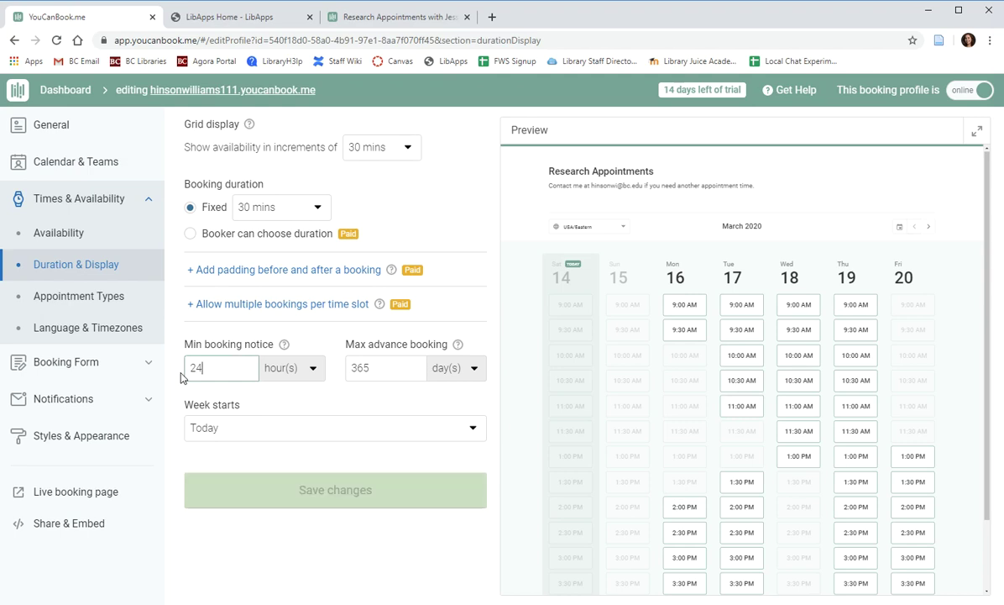
click(252, 402)
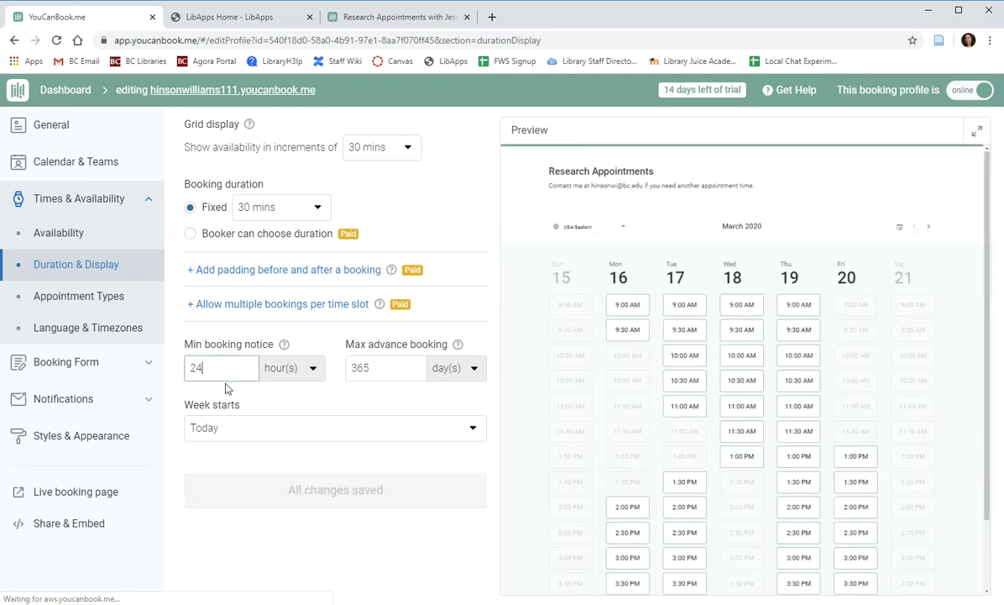
drag(219, 378, 168, 367)
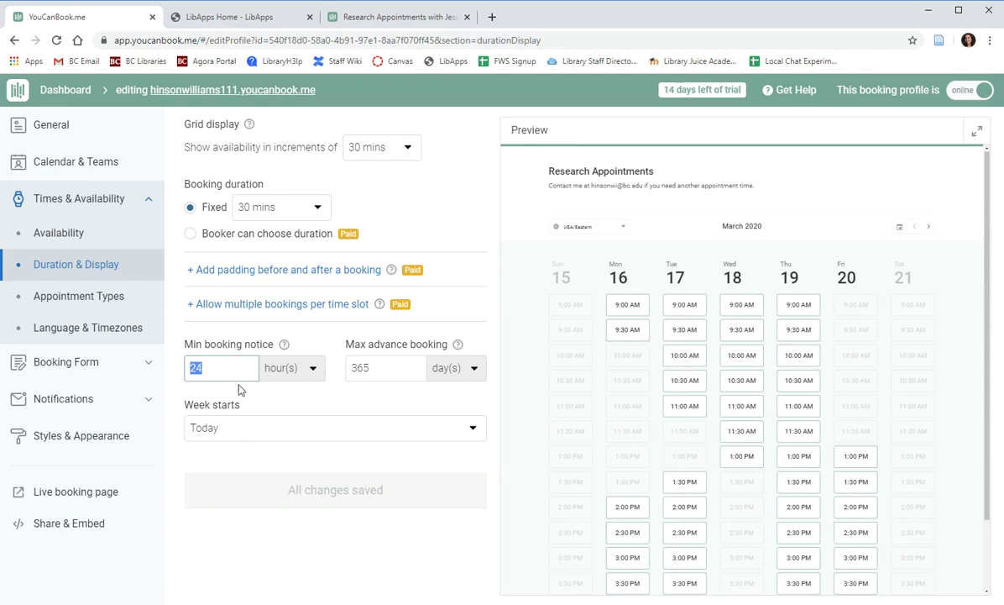
click(724, 424)
drag(381, 372, 359, 369)
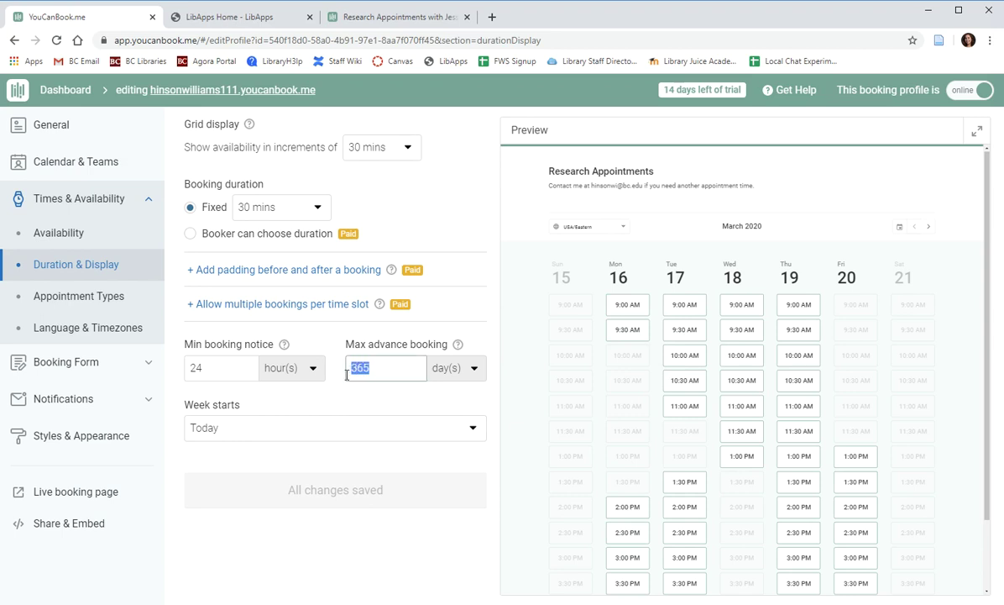
text(14)
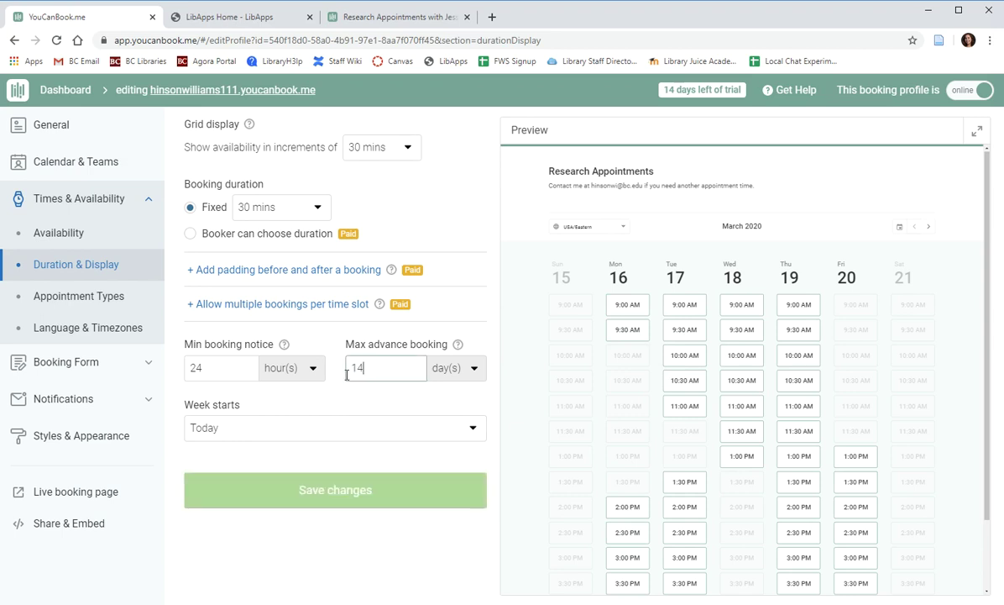
click(348, 403)
click(330, 485)
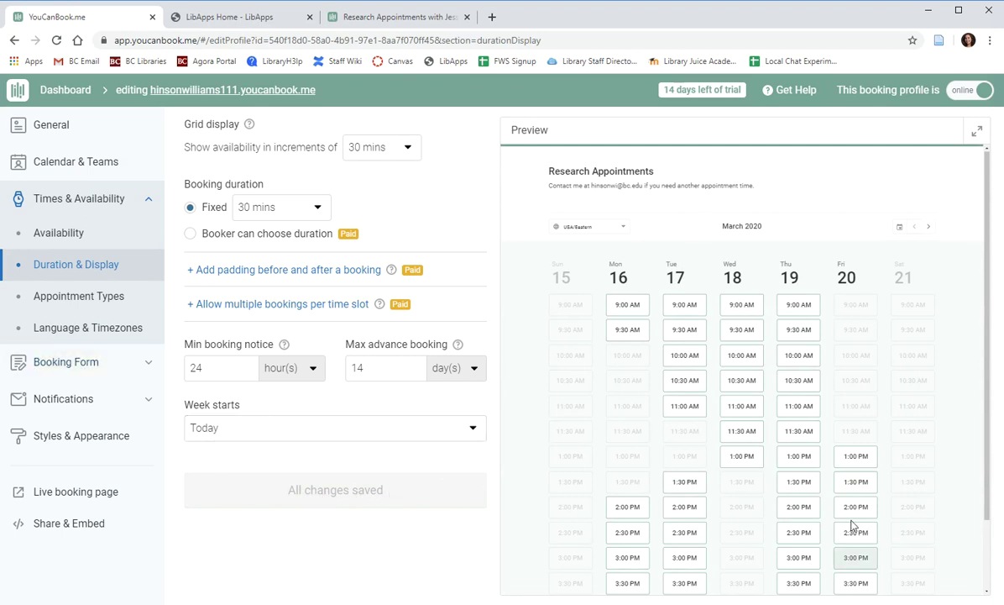
click(95, 296)
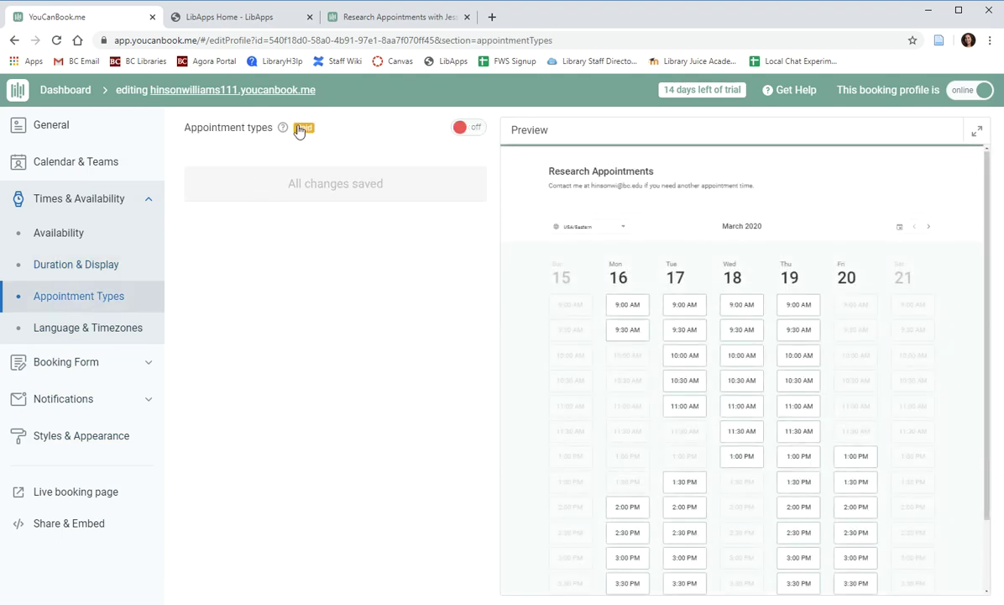
Review the Language & Timezones and Booking Form Questions settings, then switch to the live booking page tab.
click(84, 332)
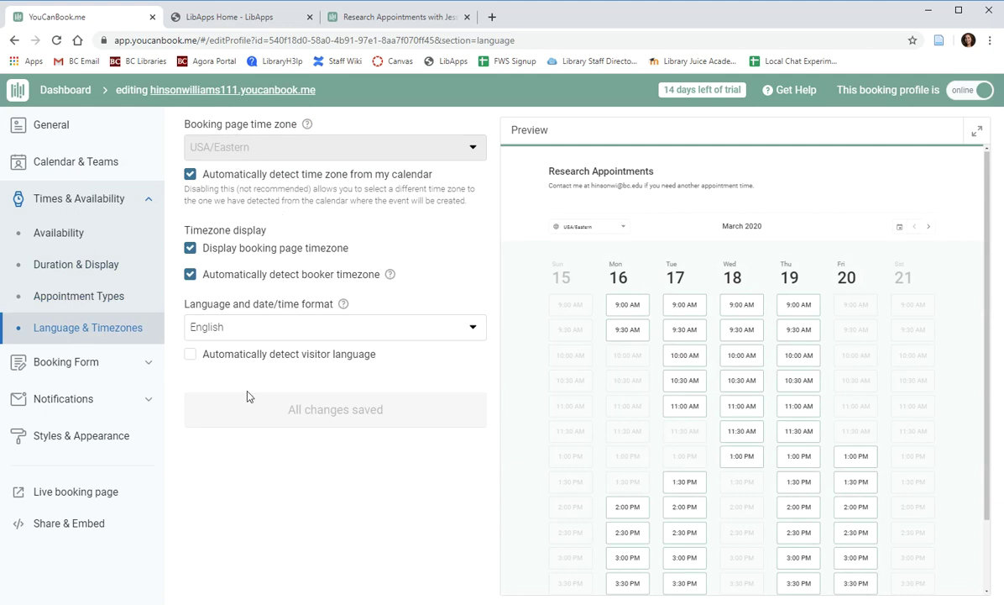
click(62, 366)
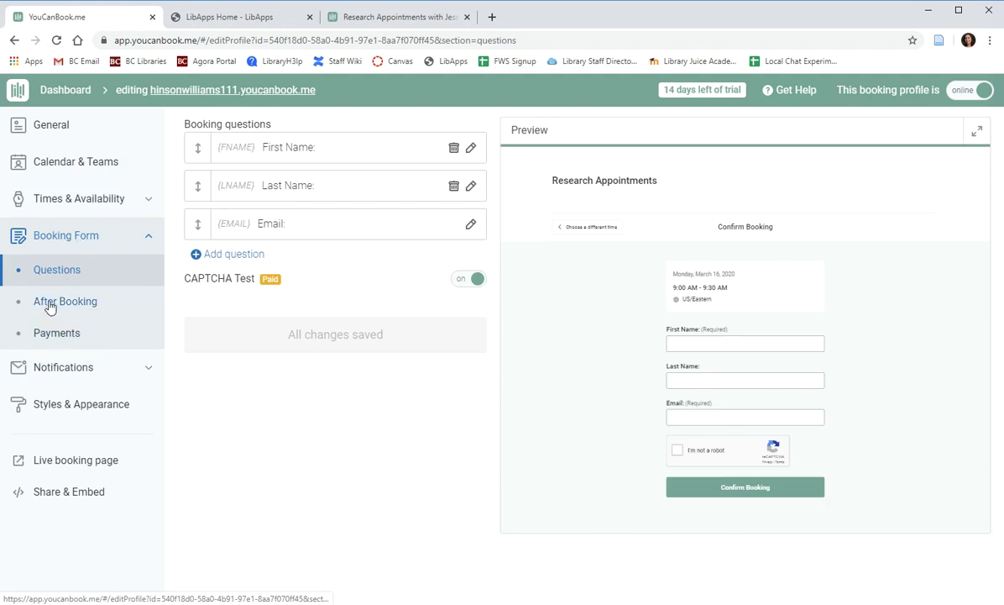
click(395, 21)
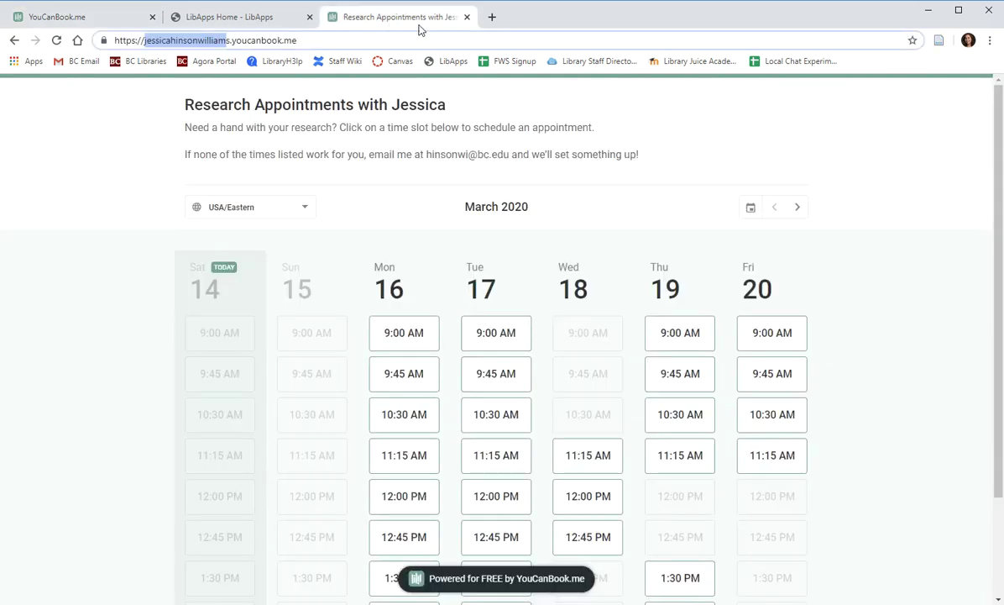
scroll(625, 341, down, 1)
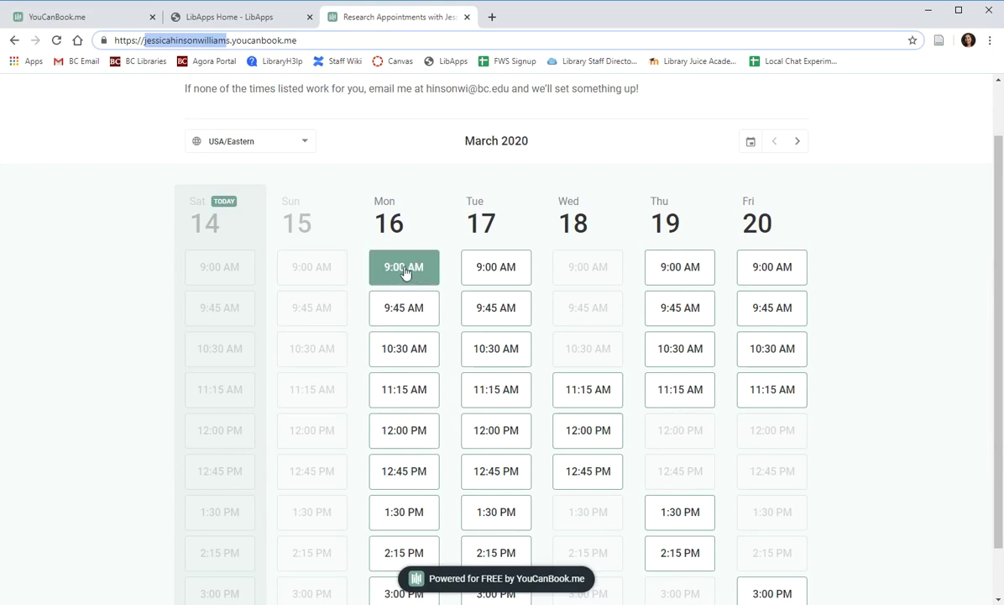
click(404, 269)
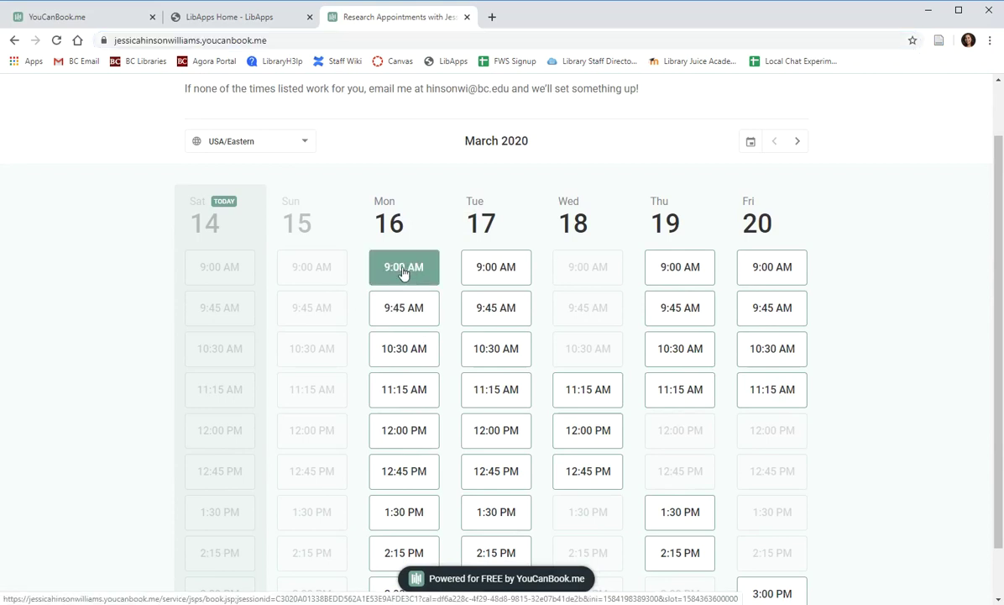
click(404, 271)
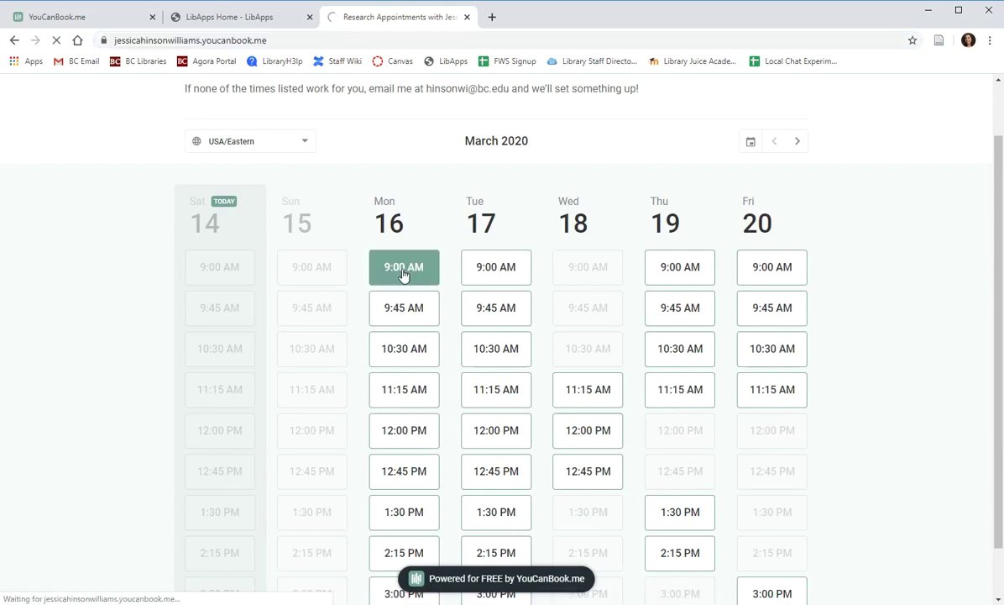
scroll(319, 322, down, 2)
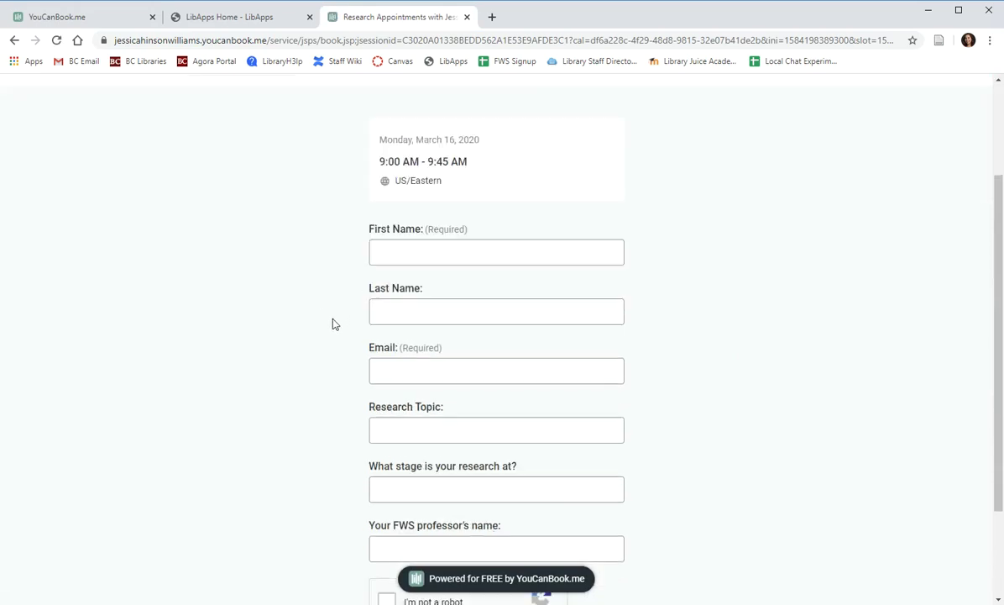
scroll(319, 335, down, 2)
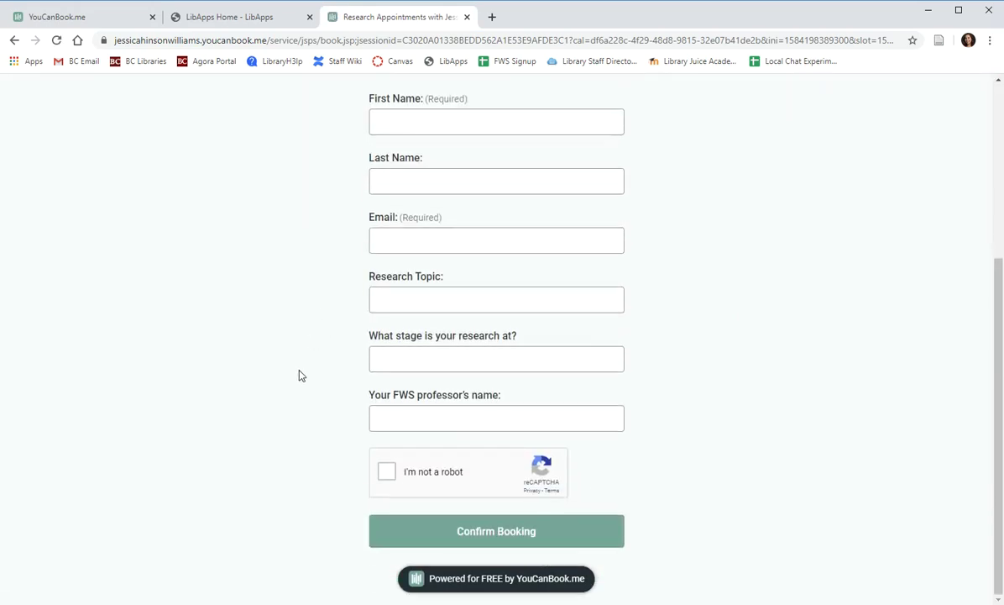
scroll(285, 375, up, 2)
scroll(315, 382, down, 1)
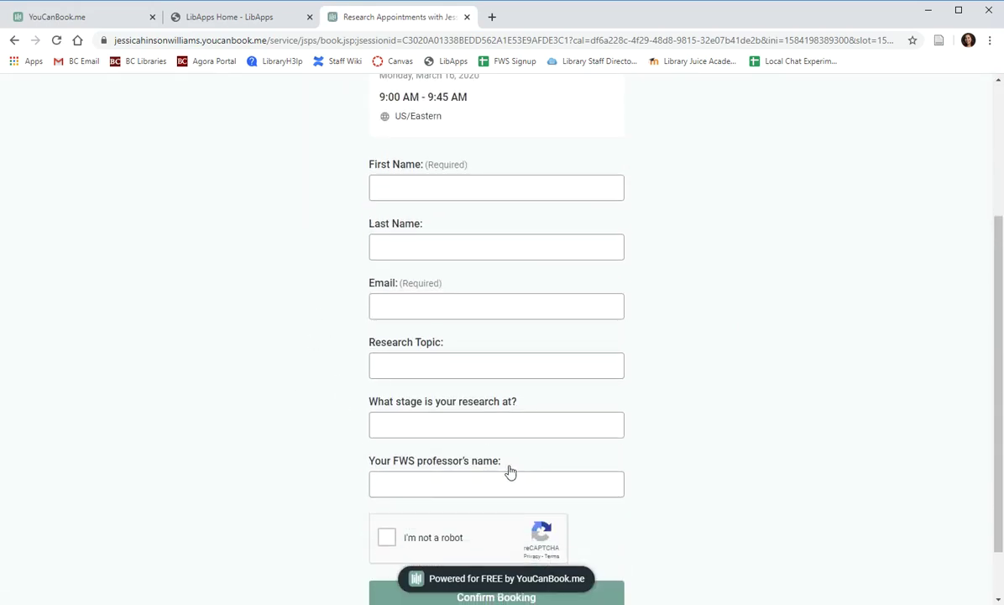
drag(498, 469, 363, 470)
click(349, 485)
scroll(327, 437, up, 3)
click(105, 17)
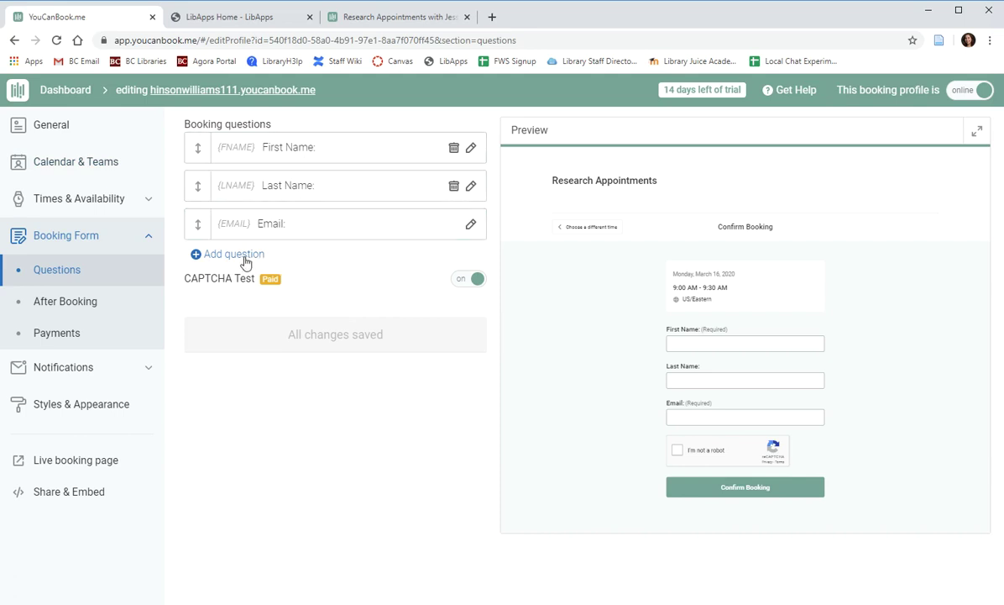
Add a required booking question labelled 'What is your major?' and save it.
click(212, 254)
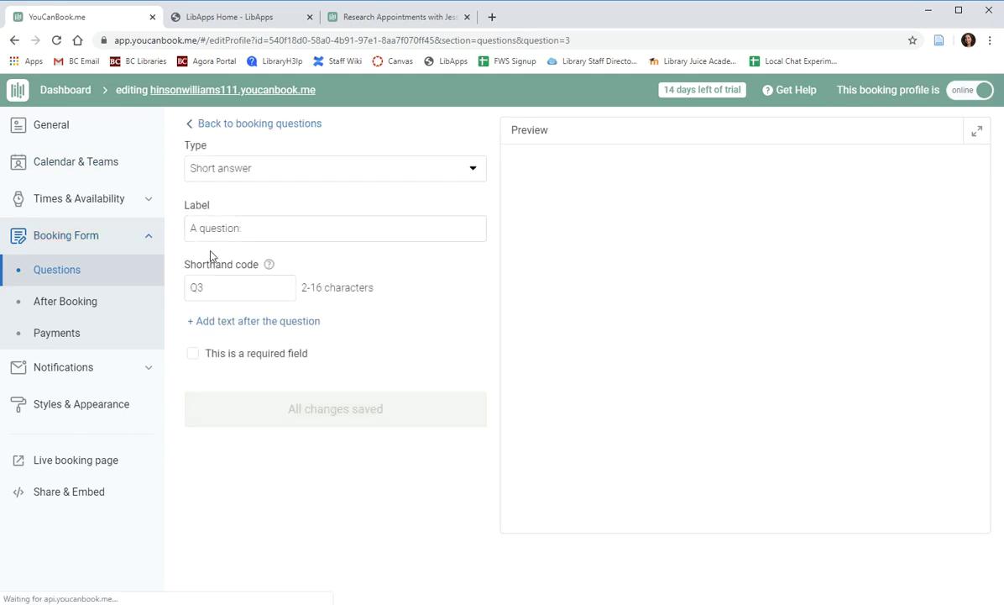
click(223, 168)
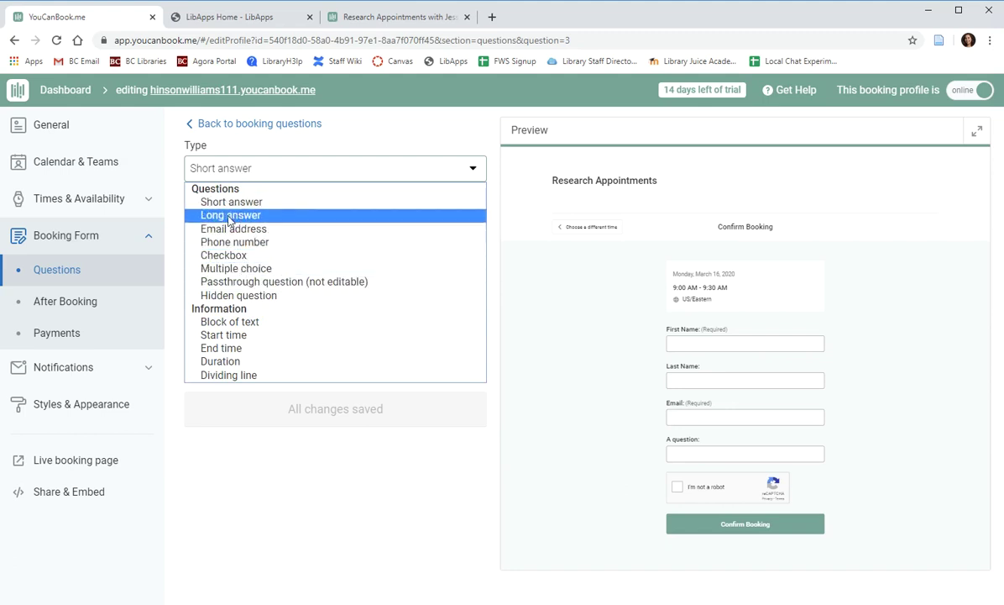
drag(249, 231, 175, 231)
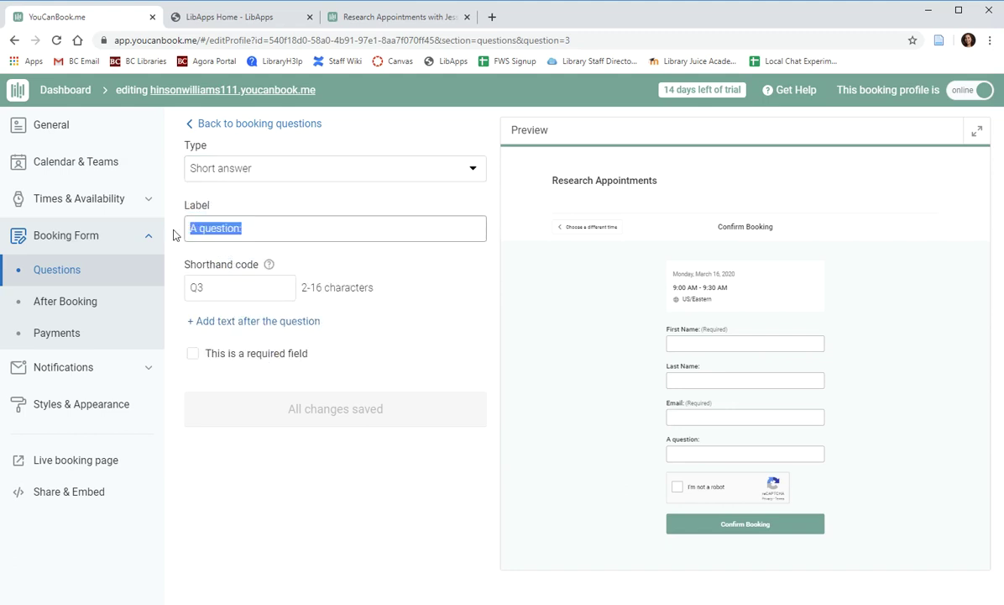
key(BackSpace)
text(What is your major?)
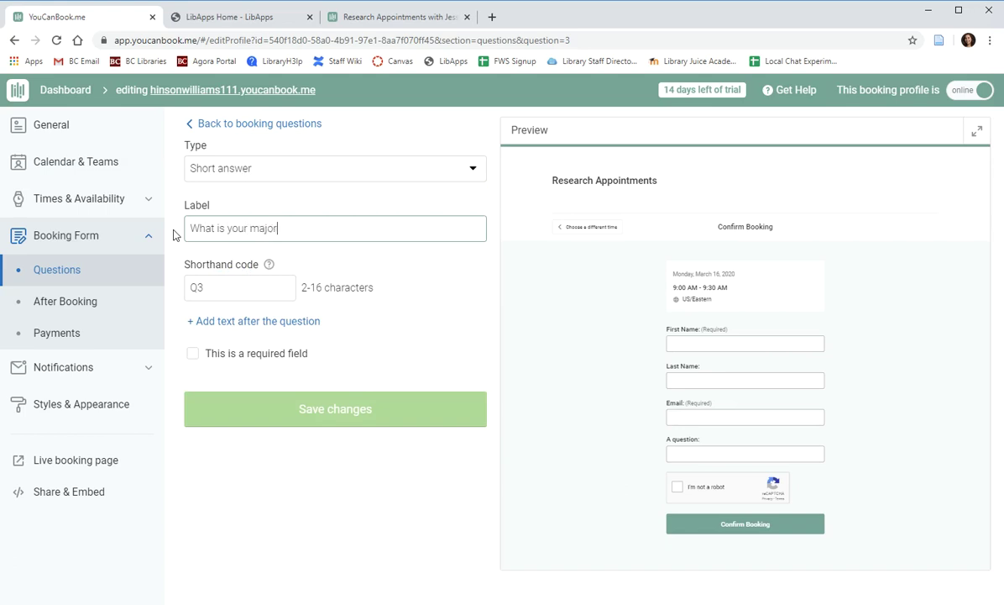
click(185, 368)
click(194, 354)
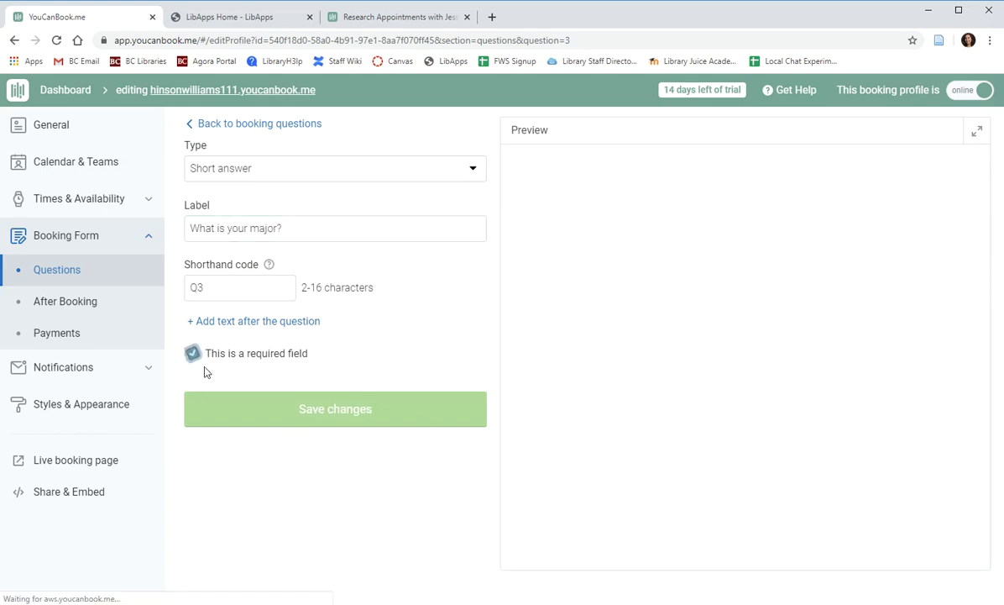
click(300, 415)
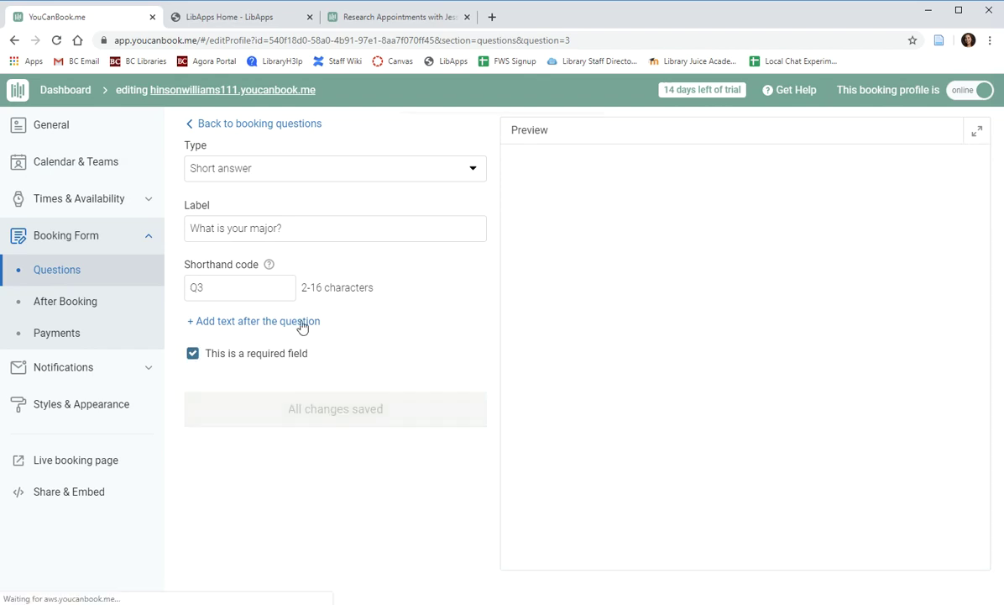
click(241, 124)
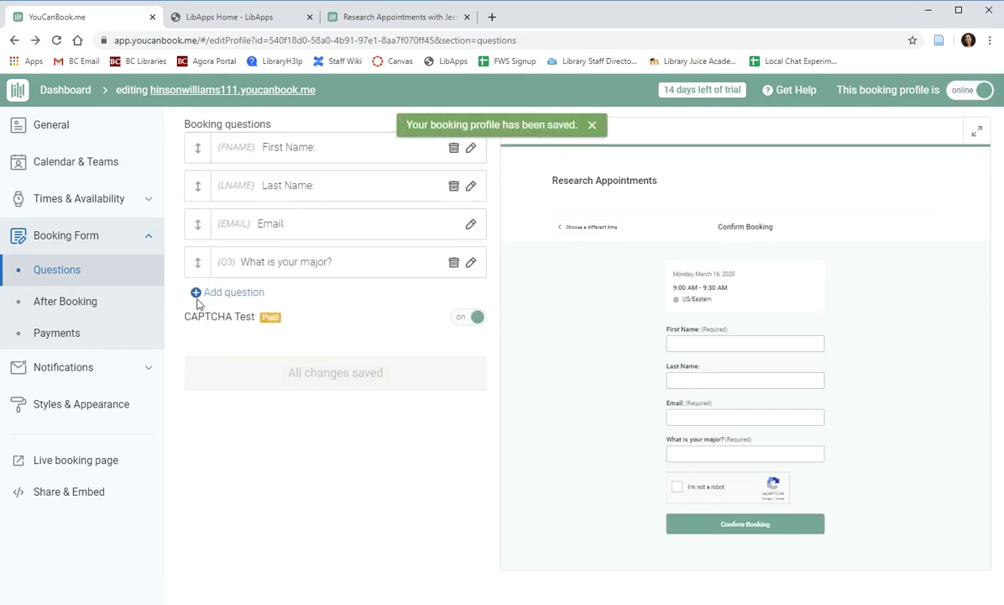
Add a multiple-choice question labelled 'How would you like to meet?'.
click(196, 293)
click(269, 168)
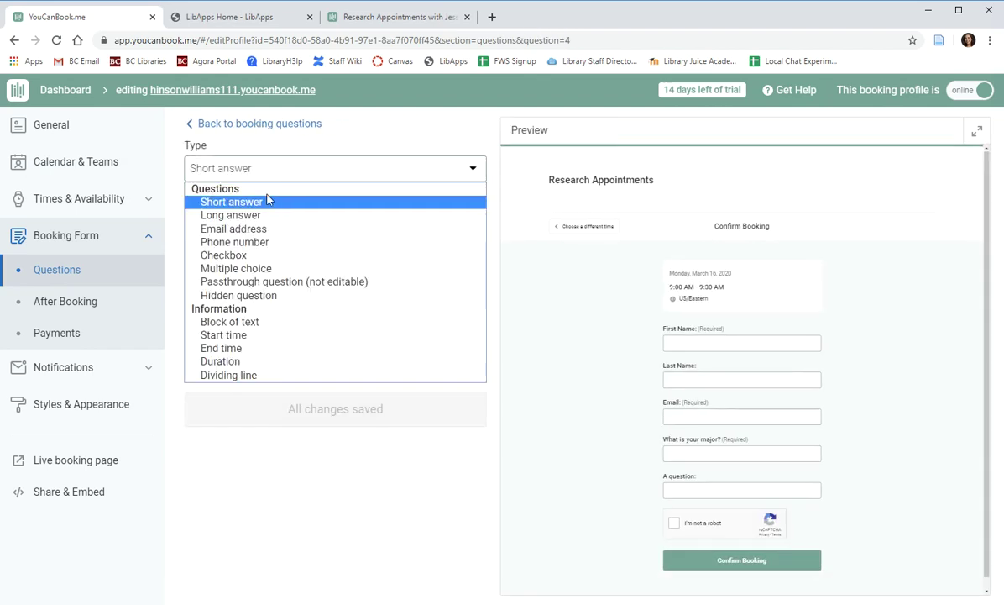
click(229, 269)
drag(252, 228, 188, 223)
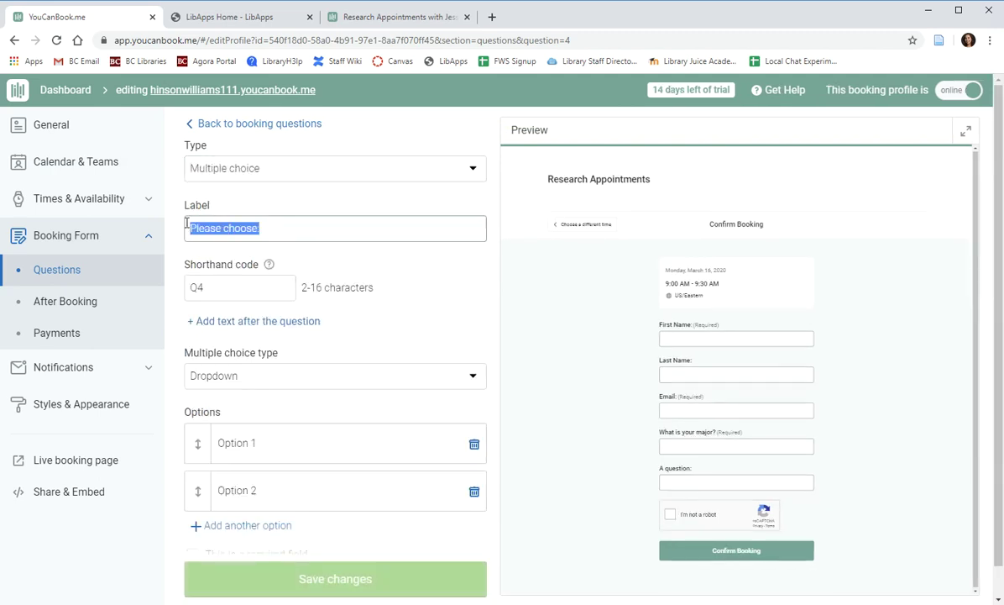
text(H)
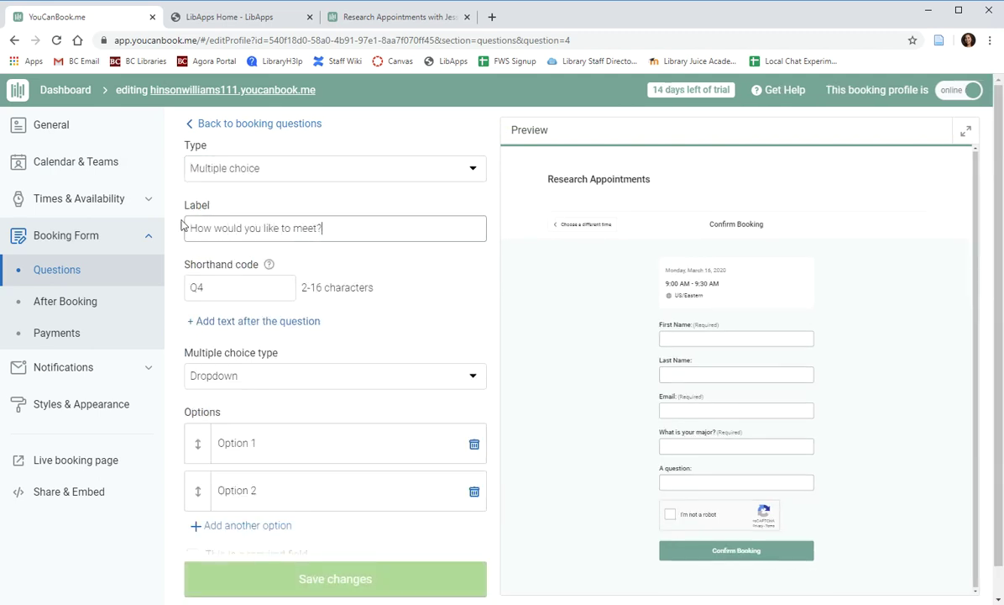
Give the meeting question options Zoom, Google Meet and Skype, save it, and test the preview dropdown.
scroll(184, 336, down, 1)
drag(325, 423, 216, 412)
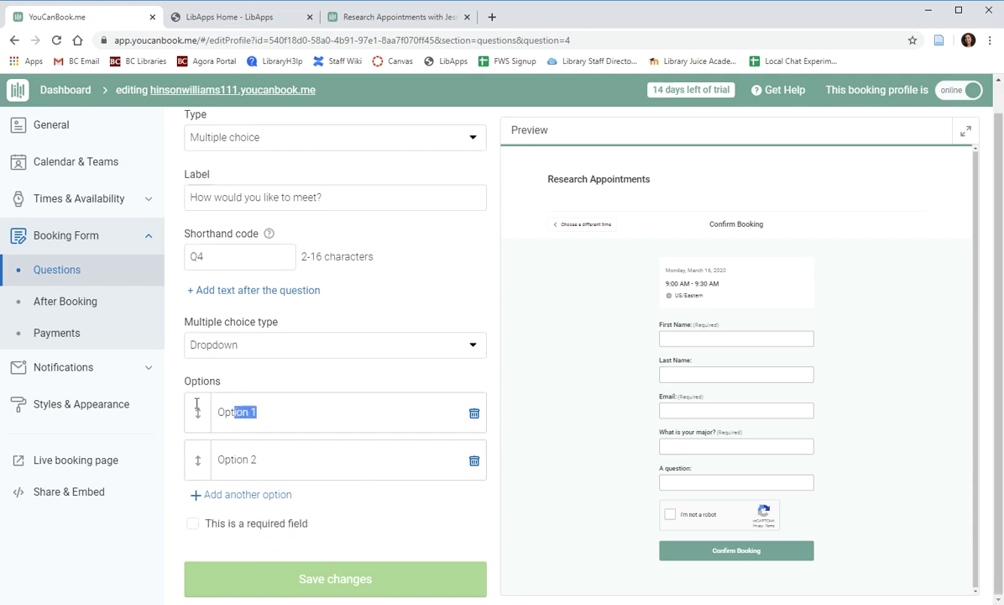
text(Zoom)
drag(262, 458, 187, 453)
text(Google Meet)
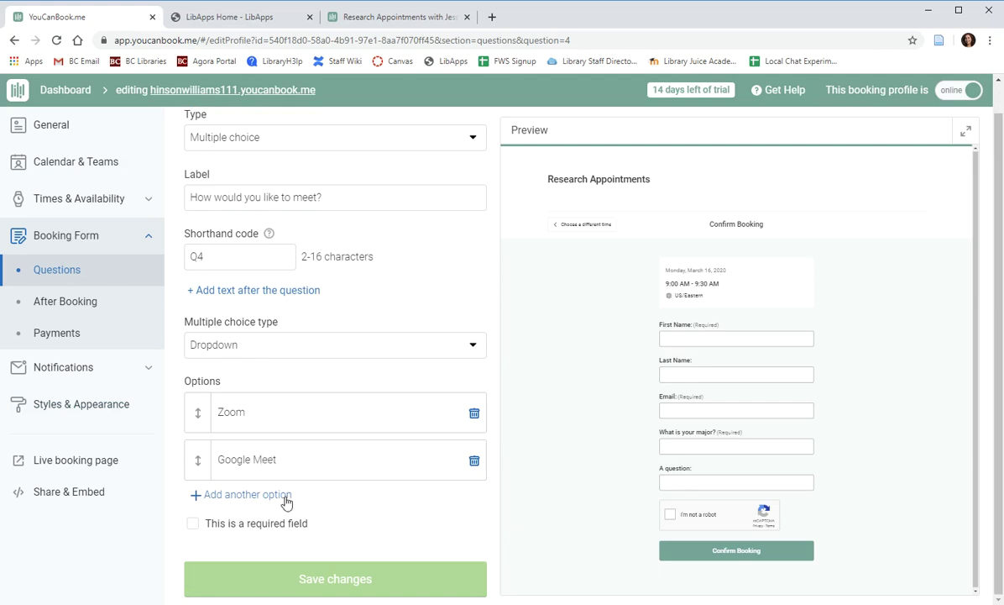
click(286, 496)
text(Skype)
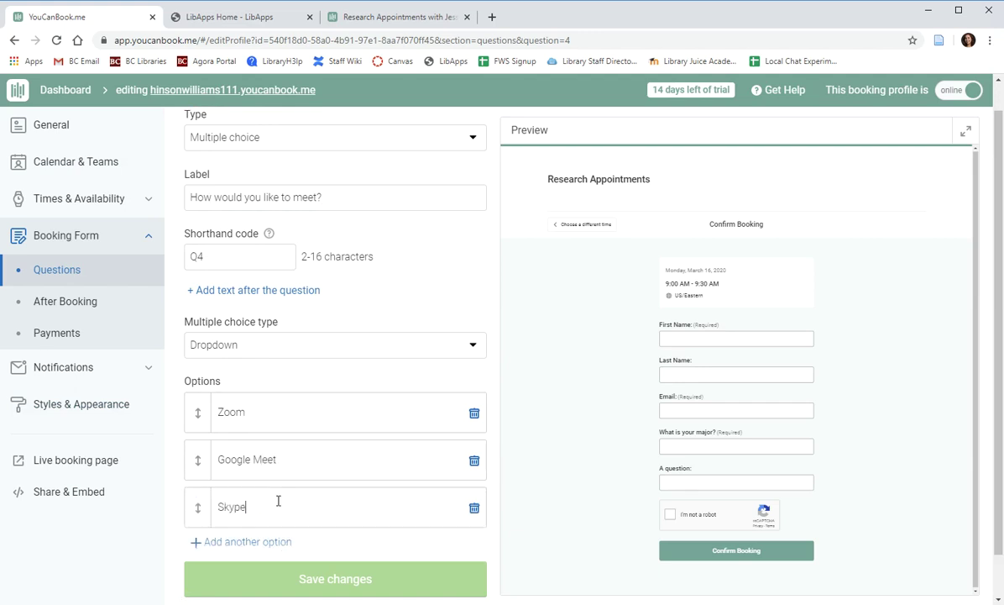
scroll(397, 342, down, 1)
click(356, 586)
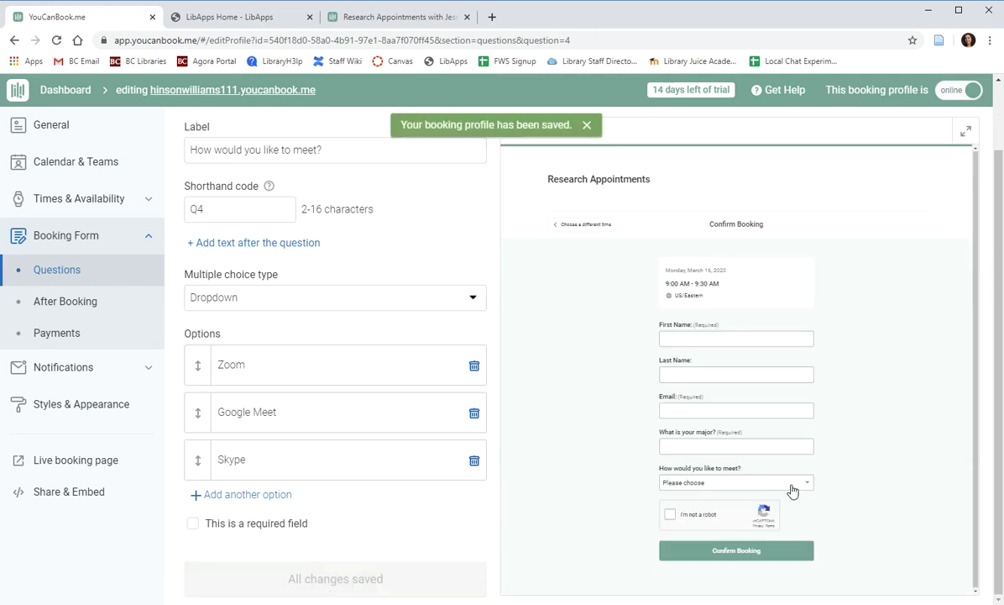
click(793, 490)
click(843, 515)
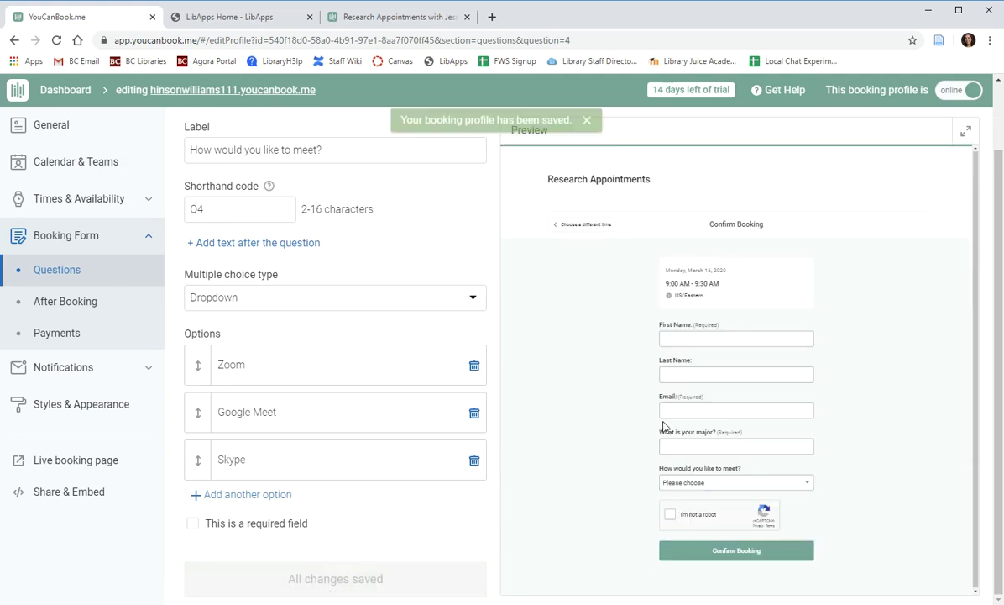
scroll(254, 240, up, 2)
click(240, 130)
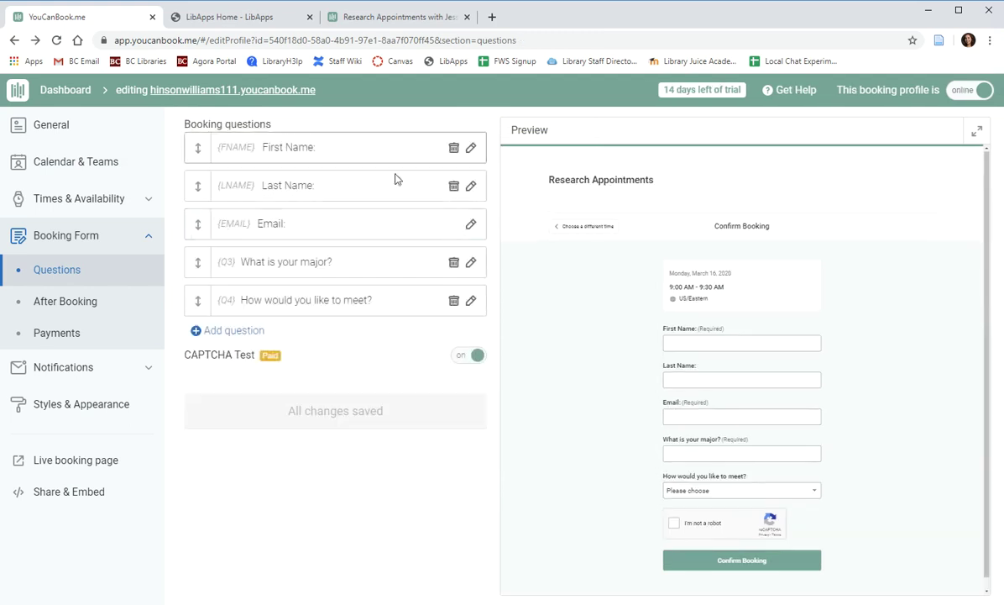
Add a 'Contact me at' e-mail line below the {START} line in the After Booking confirmation message, and save.
click(61, 307)
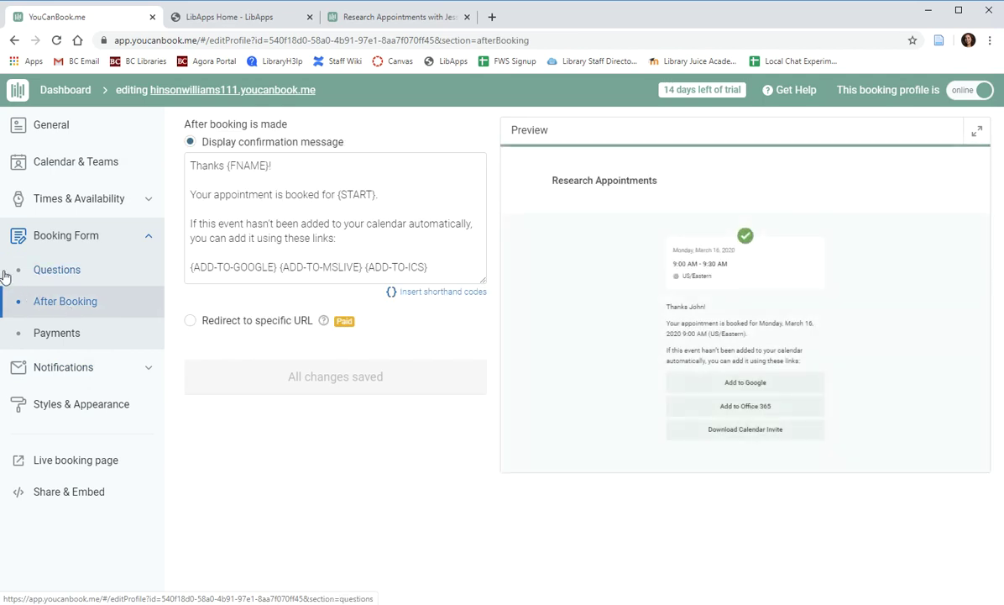
click(324, 208)
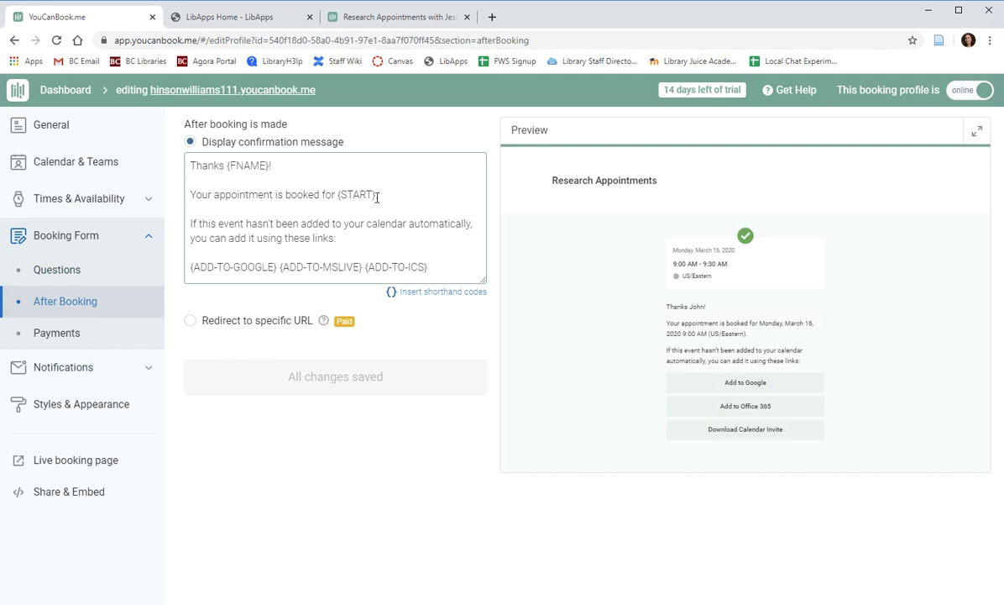
drag(377, 196, 339, 199)
drag(271, 166, 228, 166)
click(376, 198)
key(Return)
key(Return)
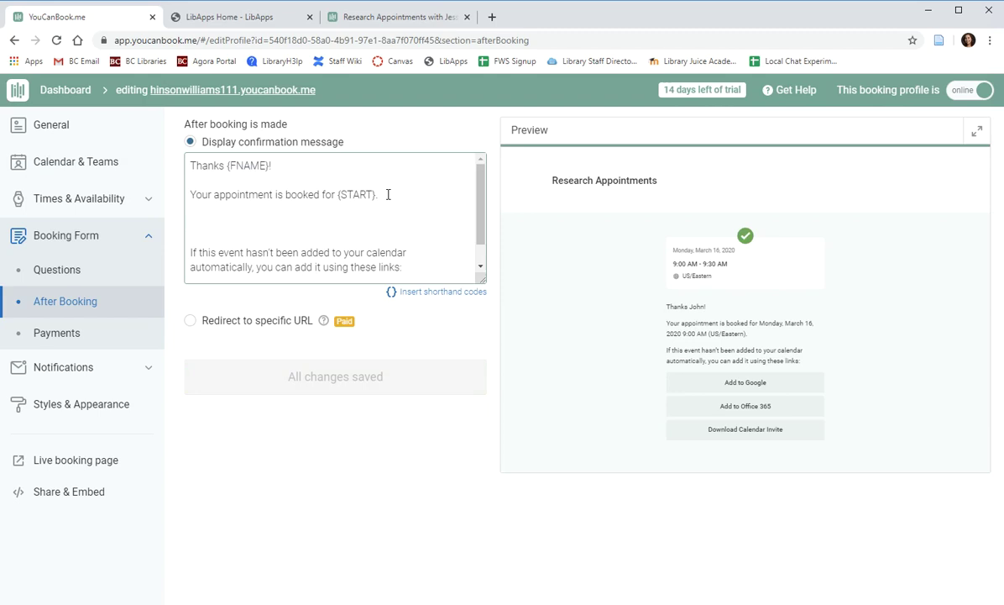
text(Contac)
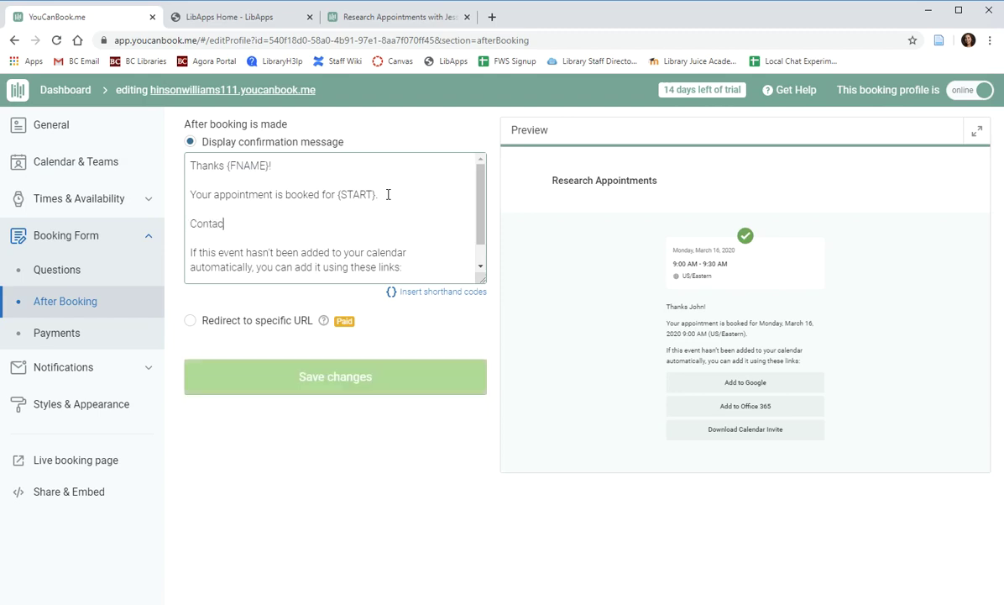
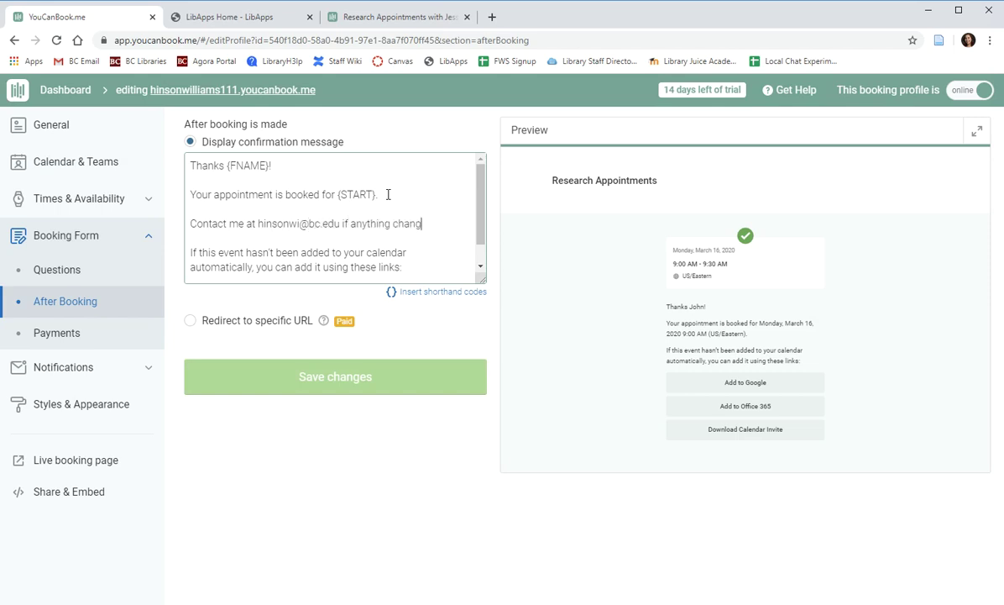
click(333, 375)
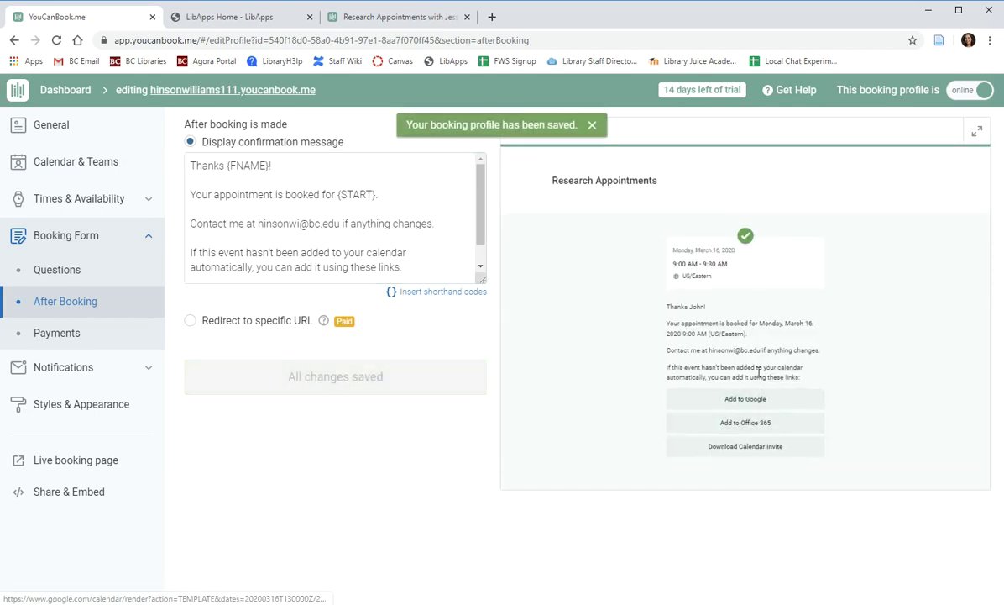
click(54, 334)
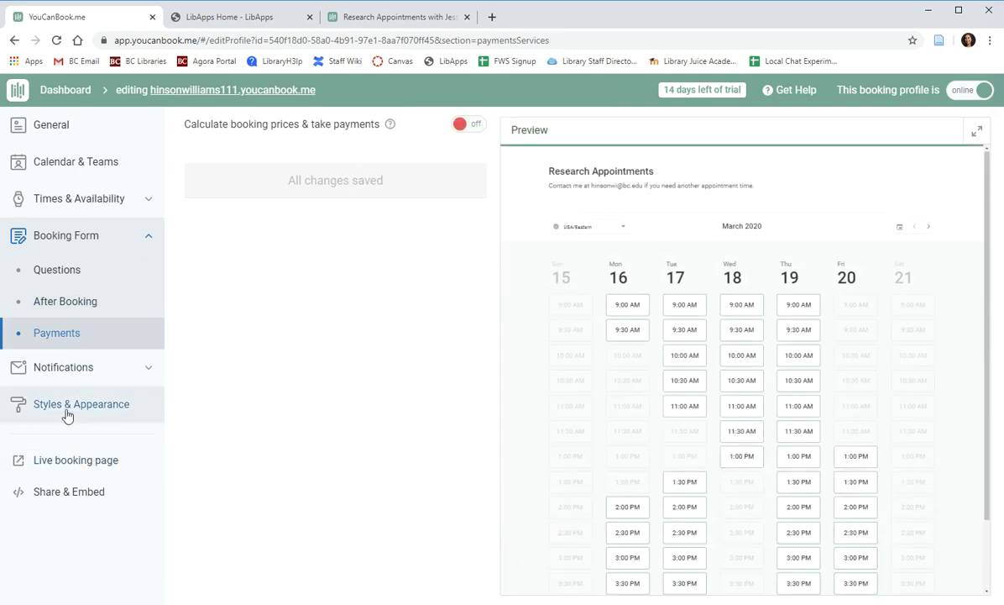
Edit the 'Reminder to booker' notification, keeping it 1 hour before the appointment starts, and review its email content.
click(52, 370)
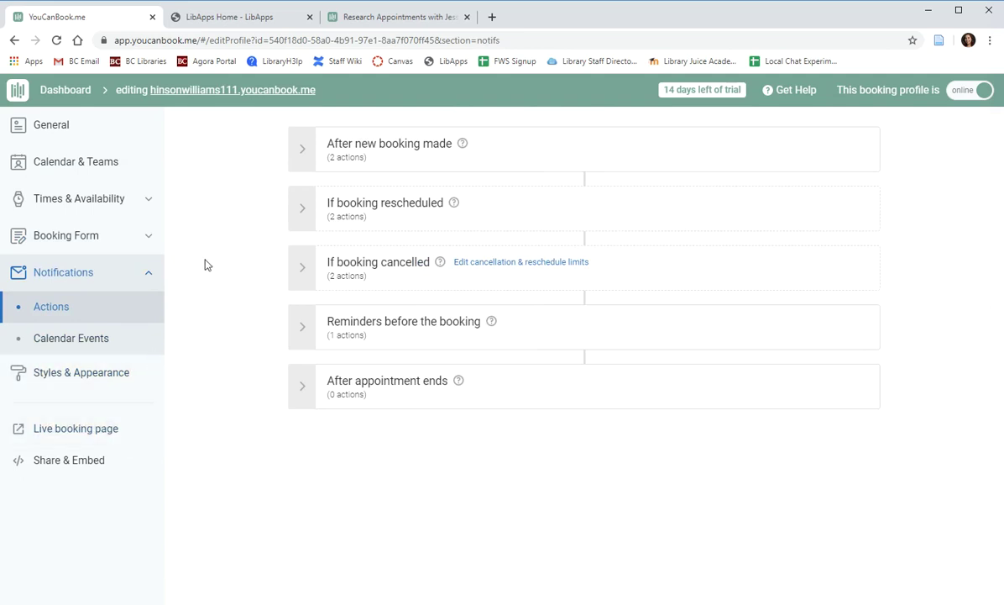
click(509, 151)
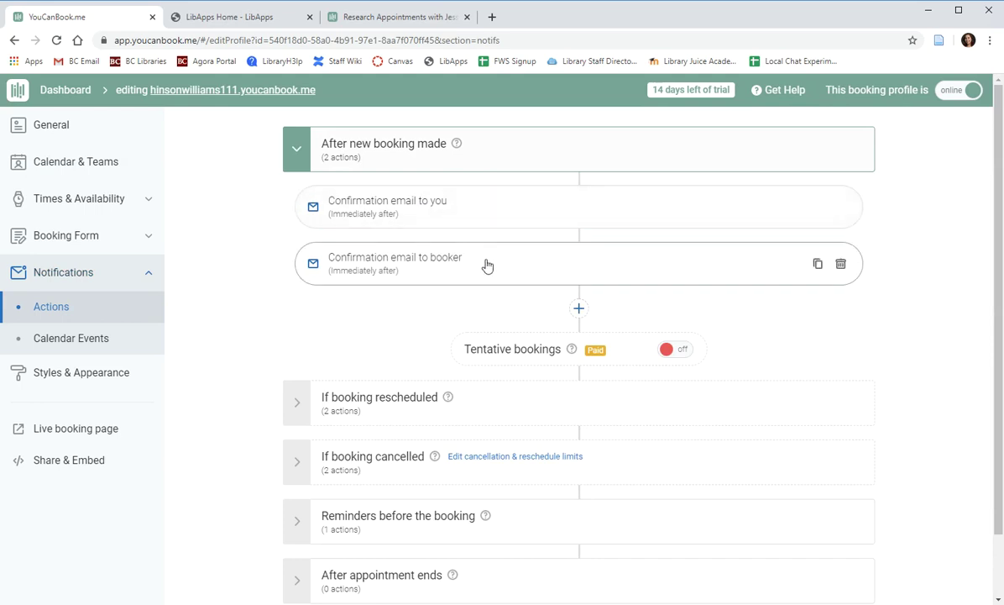
scroll(487, 265, down, 2)
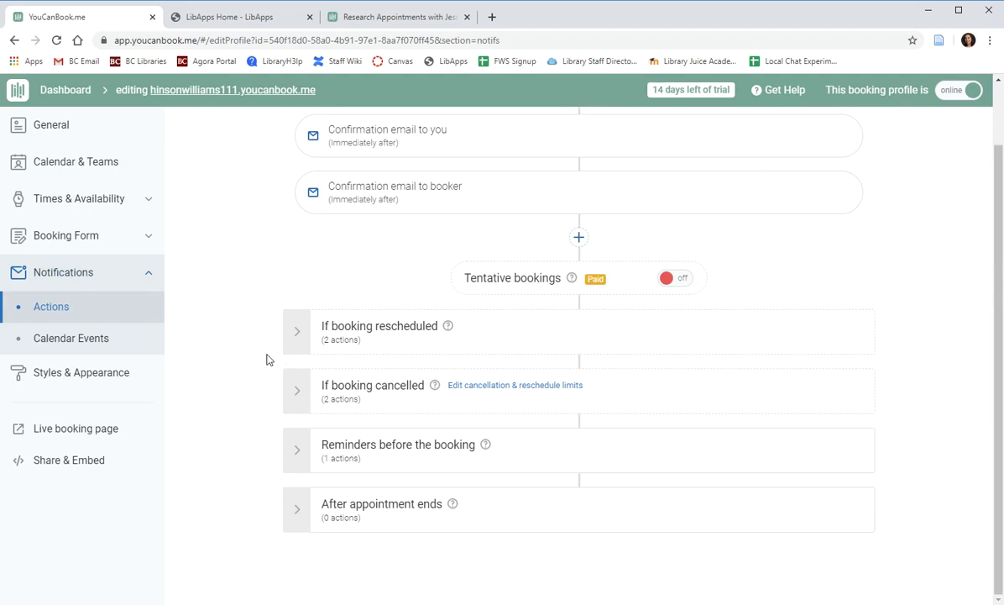
click(525, 455)
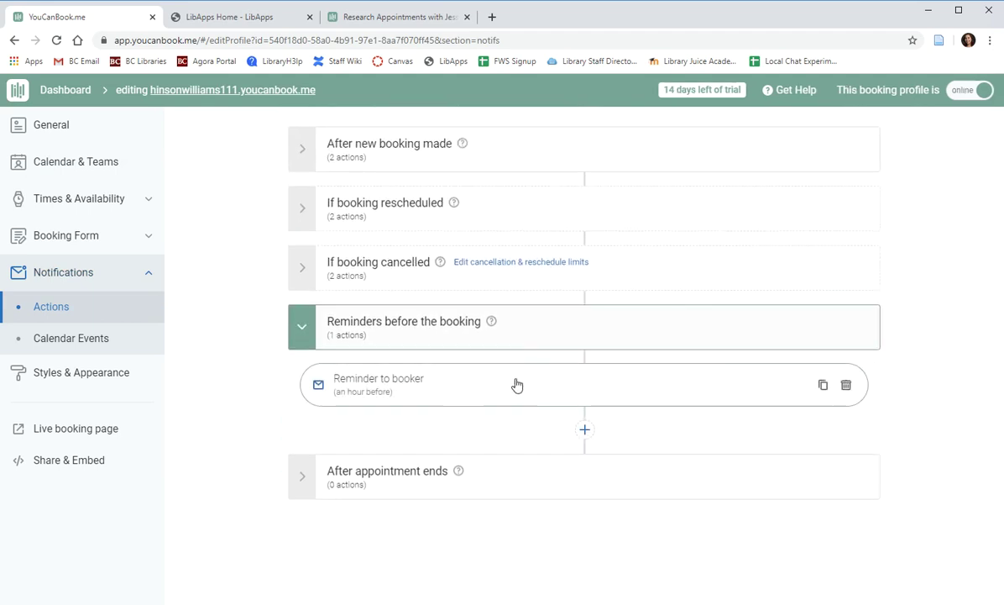
click(500, 397)
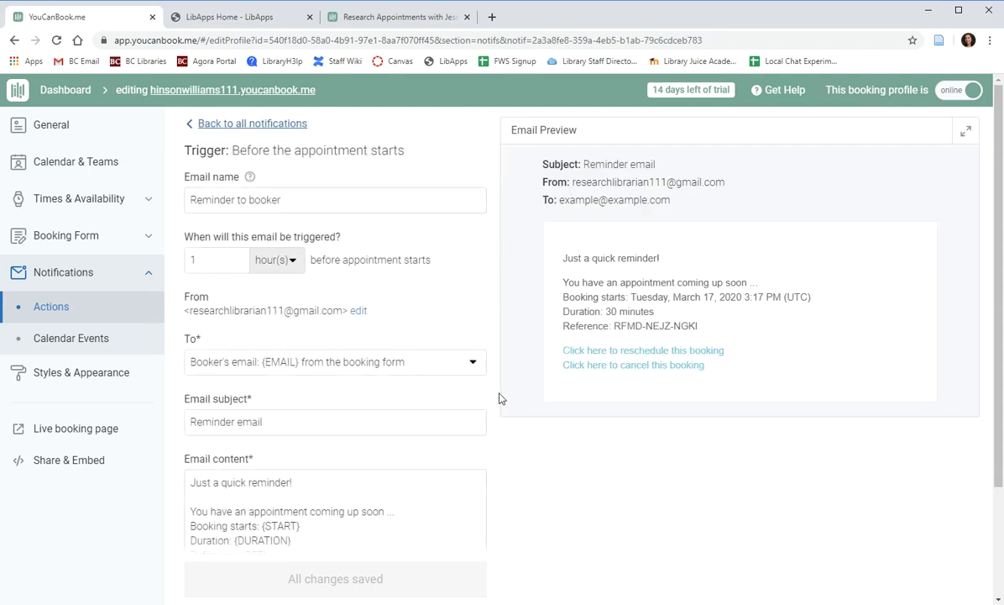
click(288, 260)
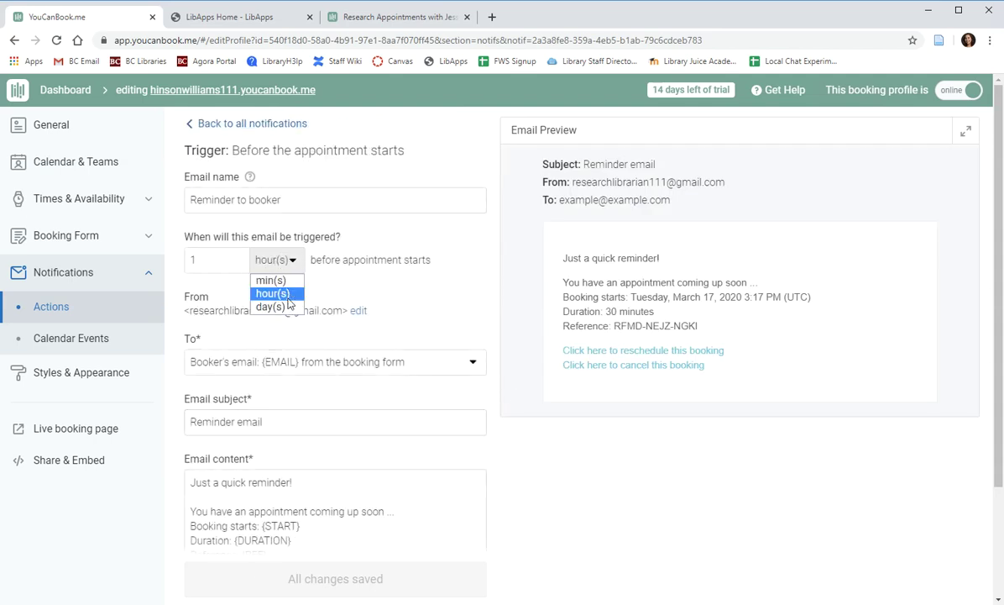
click(293, 300)
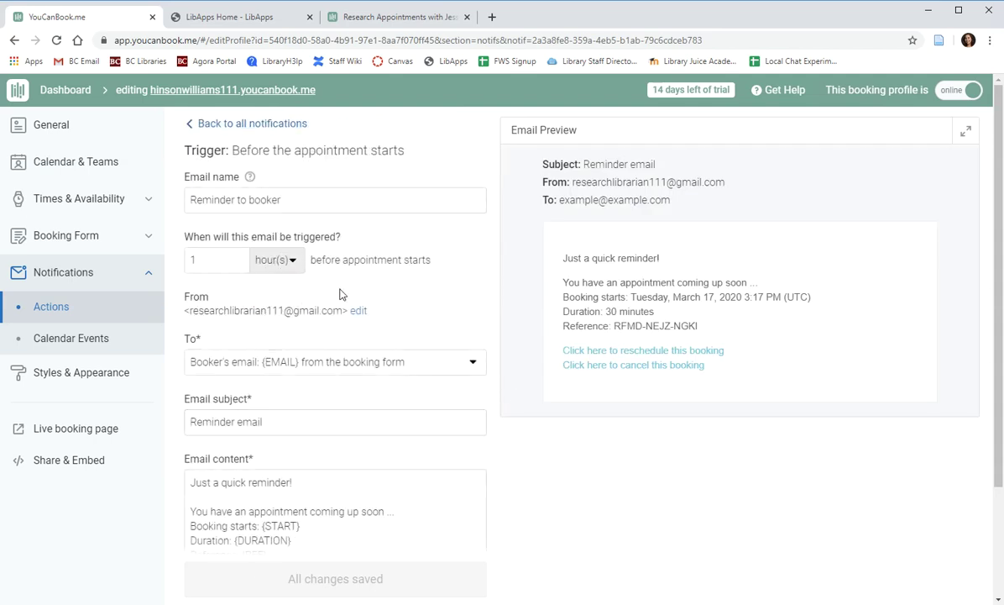
click(292, 265)
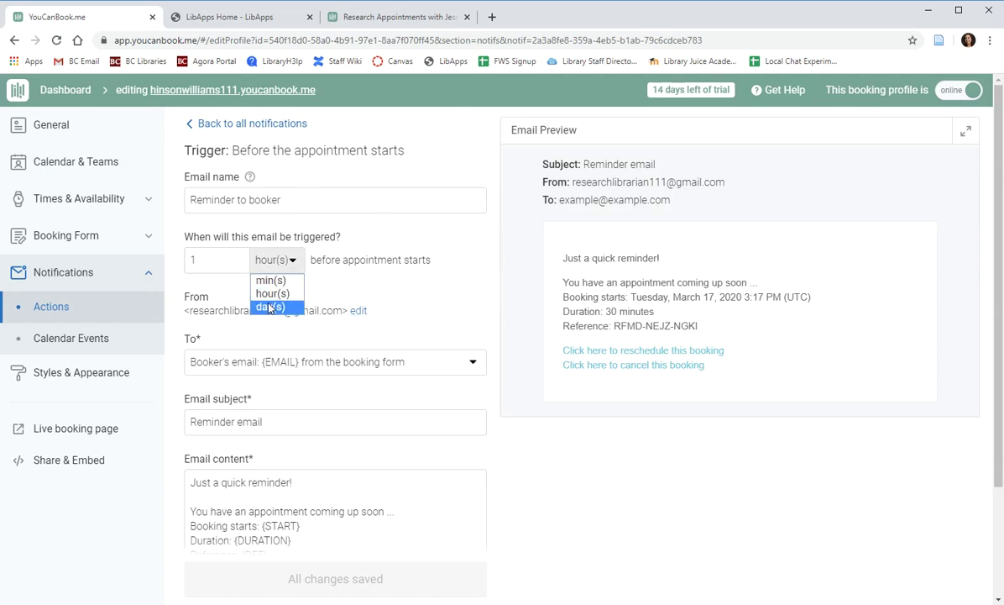
click(363, 288)
scroll(363, 288, down, 3)
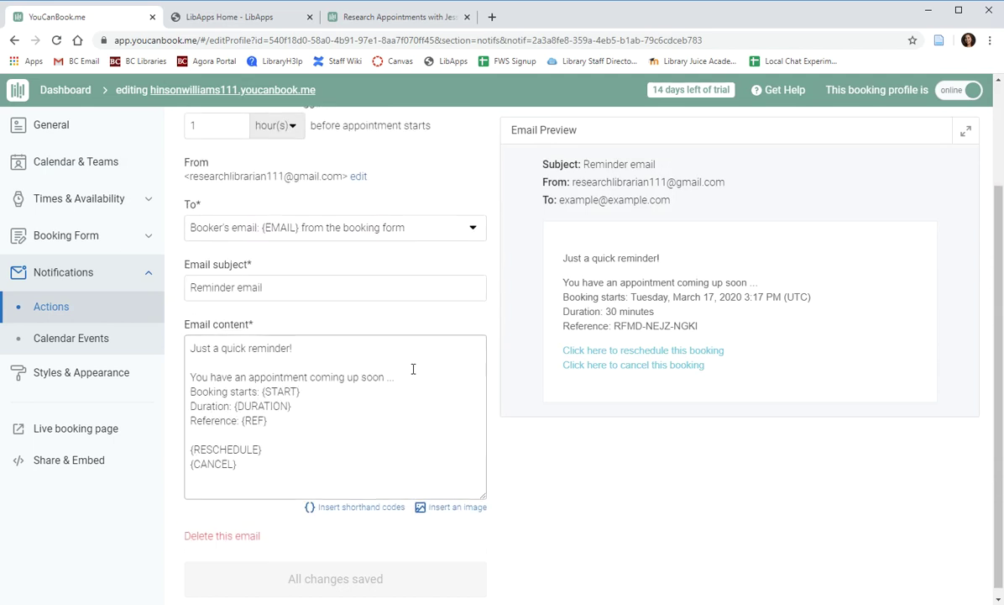
click(316, 398)
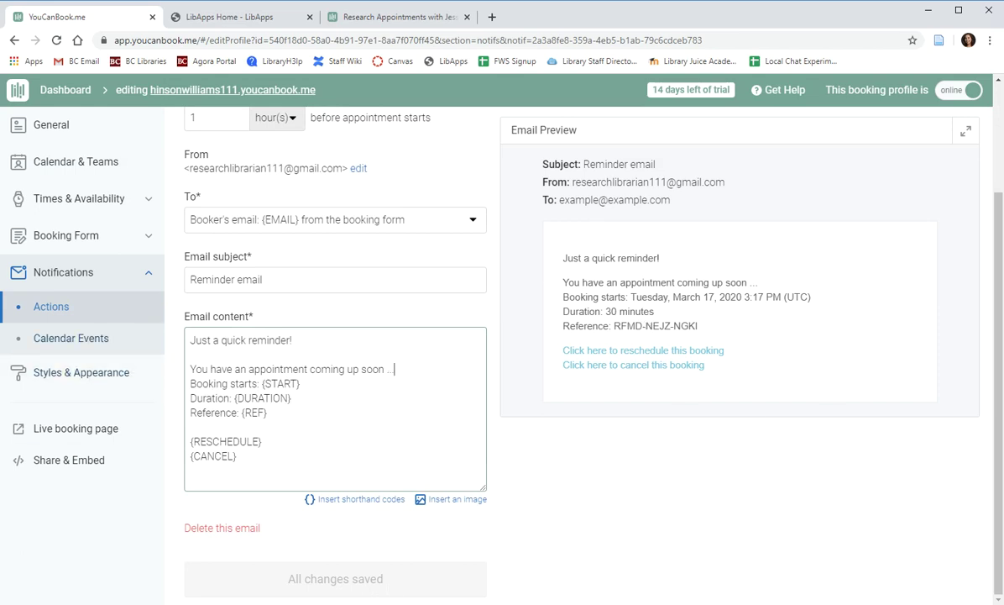
click(80, 372)
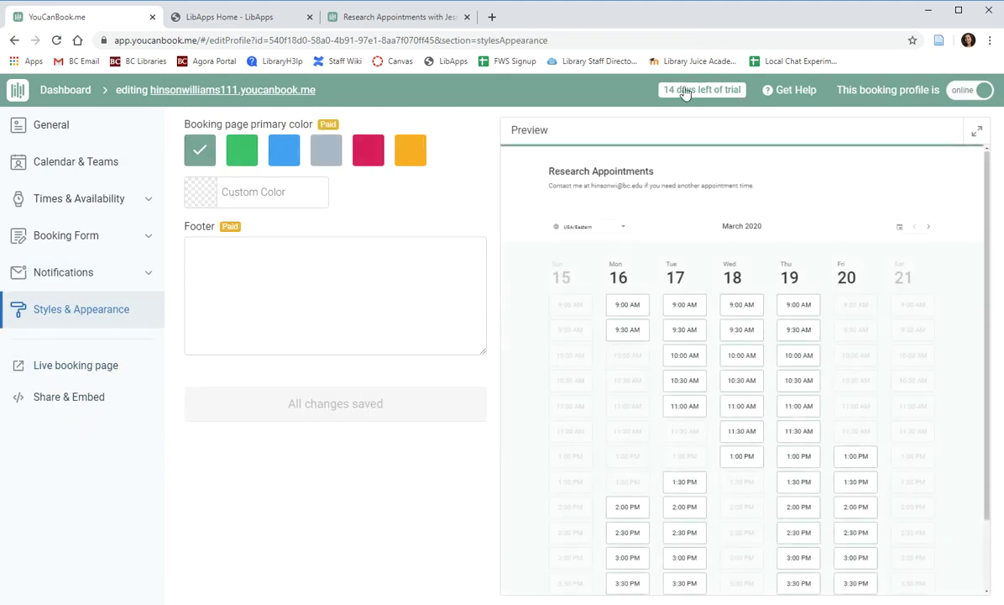
Try Blue, then restore the YCBM Green primary colour, and bring up Share & Embed.
click(275, 150)
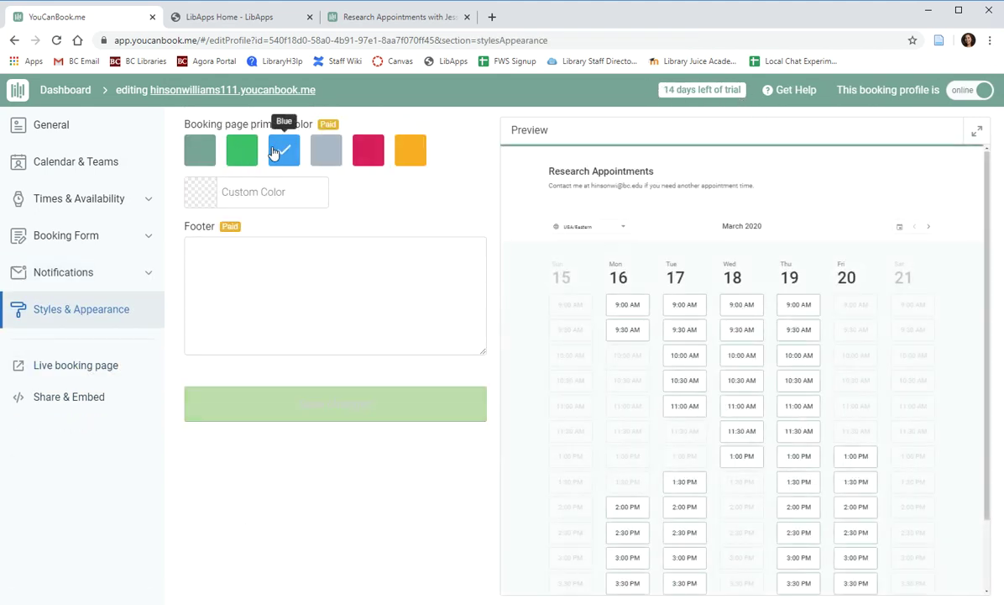
click(201, 151)
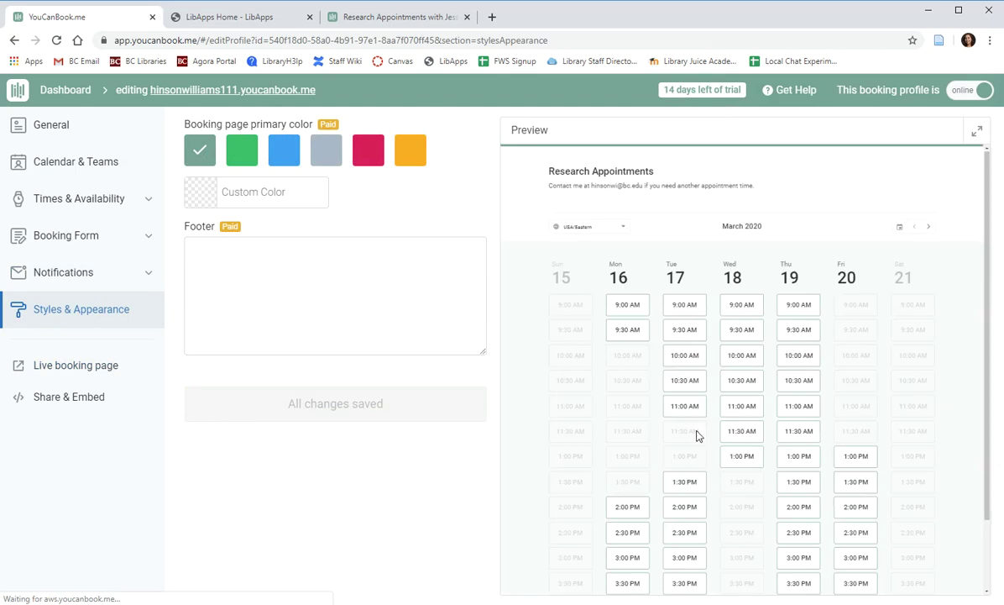
click(71, 398)
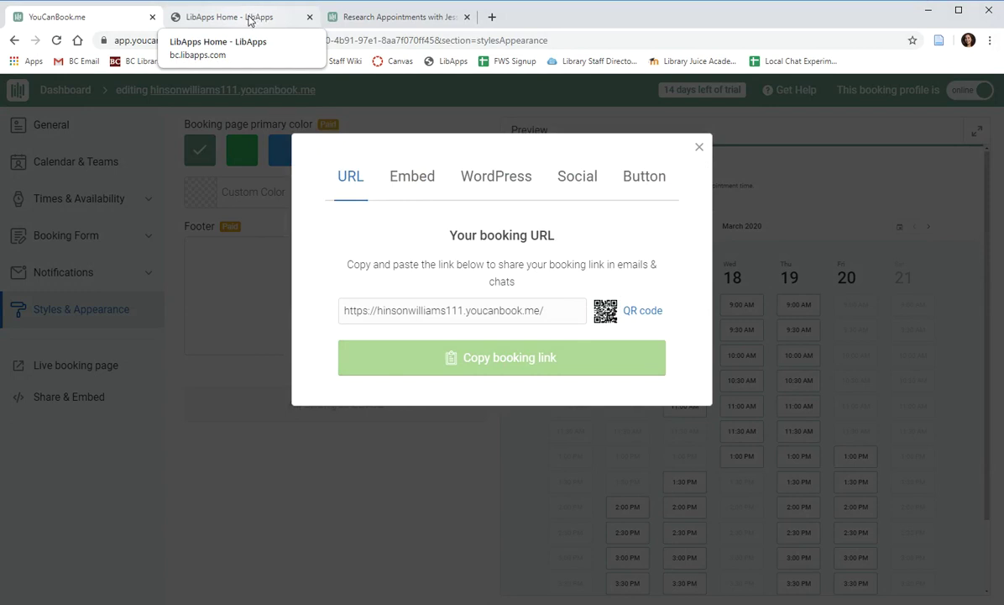
In the LibApps profile, test the book now link and locate the Other Widget Code field.
click(241, 20)
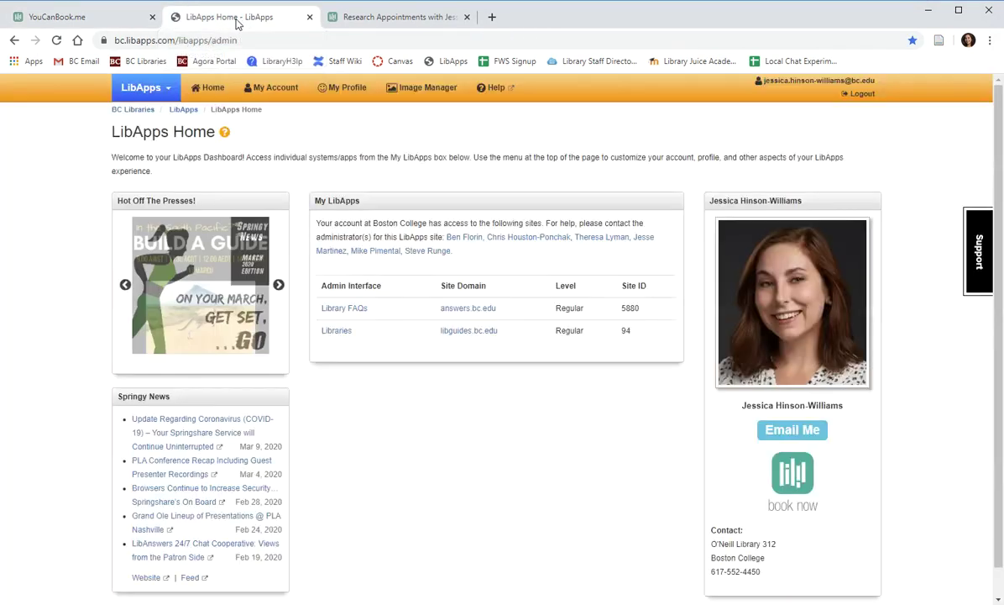
click(355, 90)
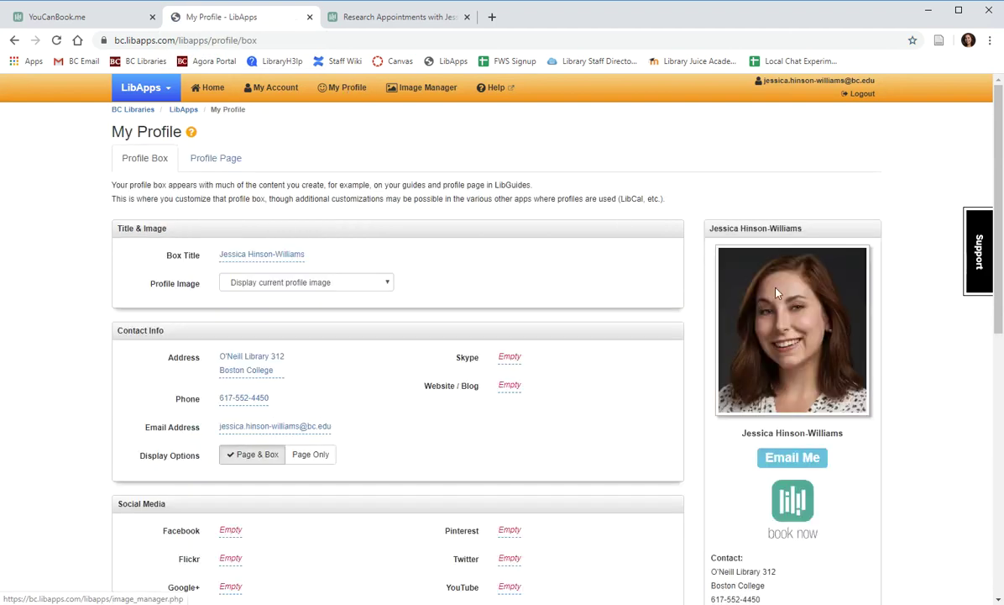
scroll(885, 296, down, 1)
scroll(885, 296, down, 1)
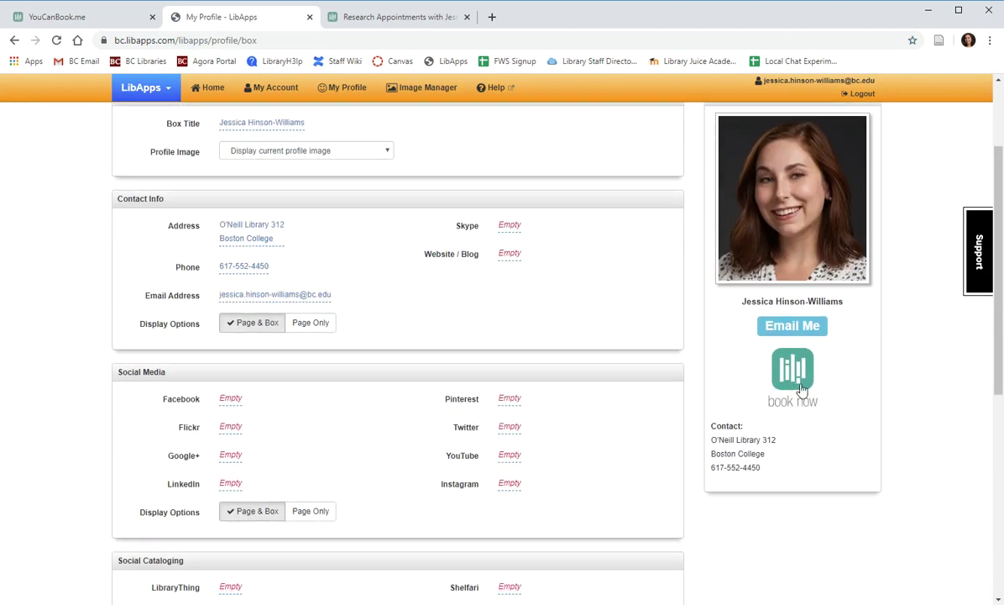
click(801, 380)
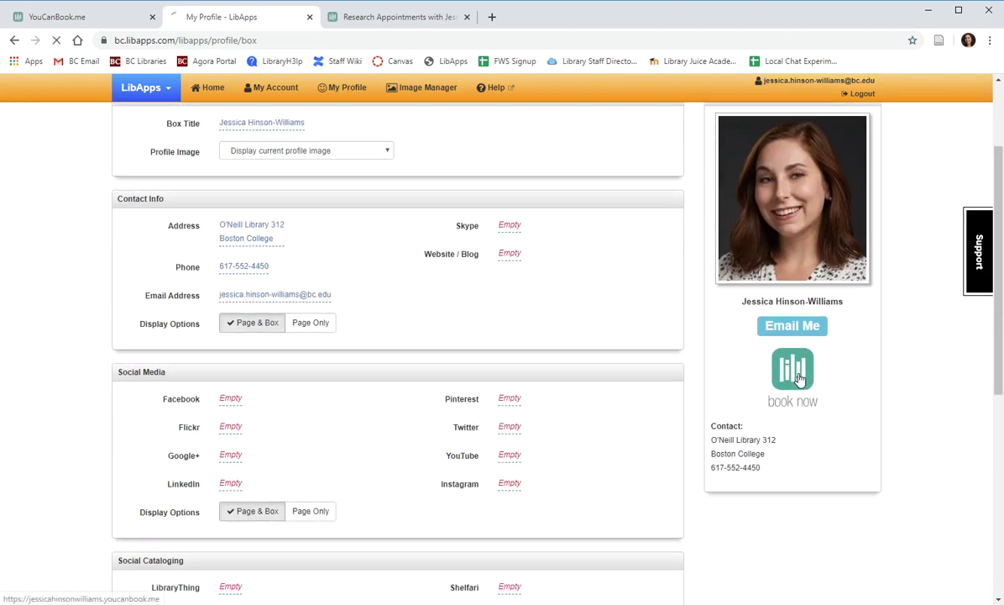
scroll(870, 325, down, 2)
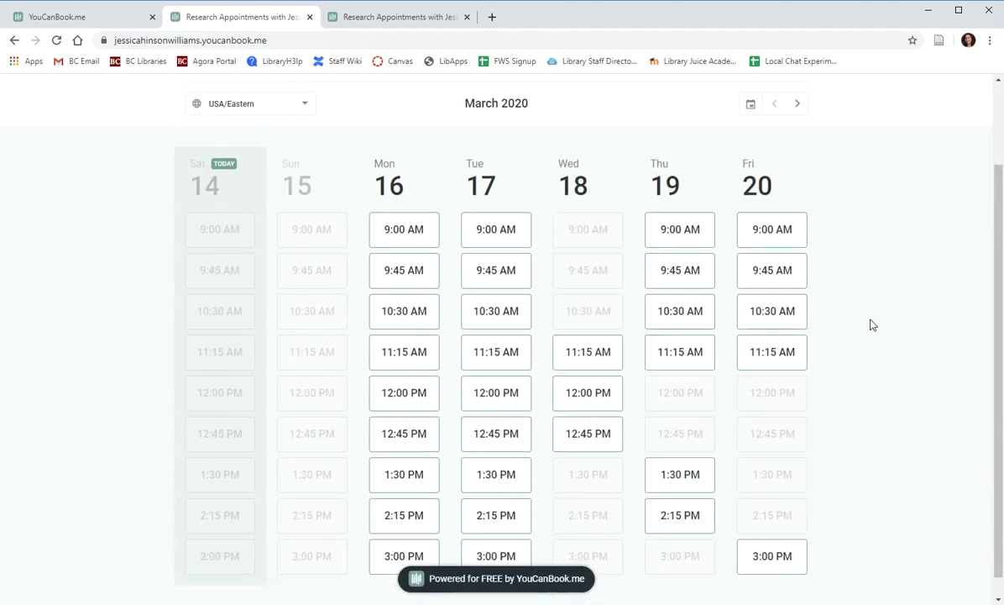
click(16, 40)
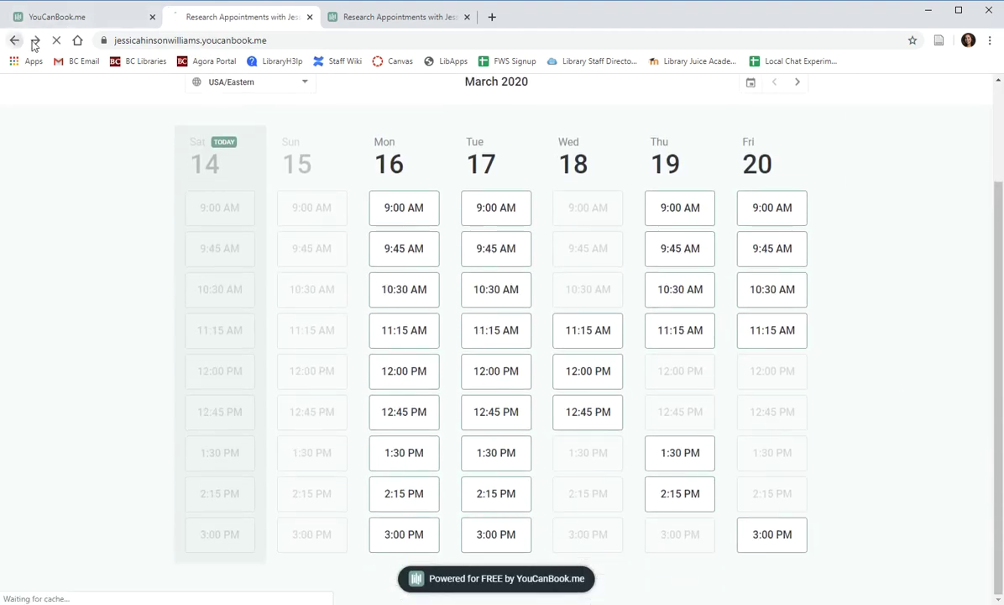
scroll(134, 256, down, 4)
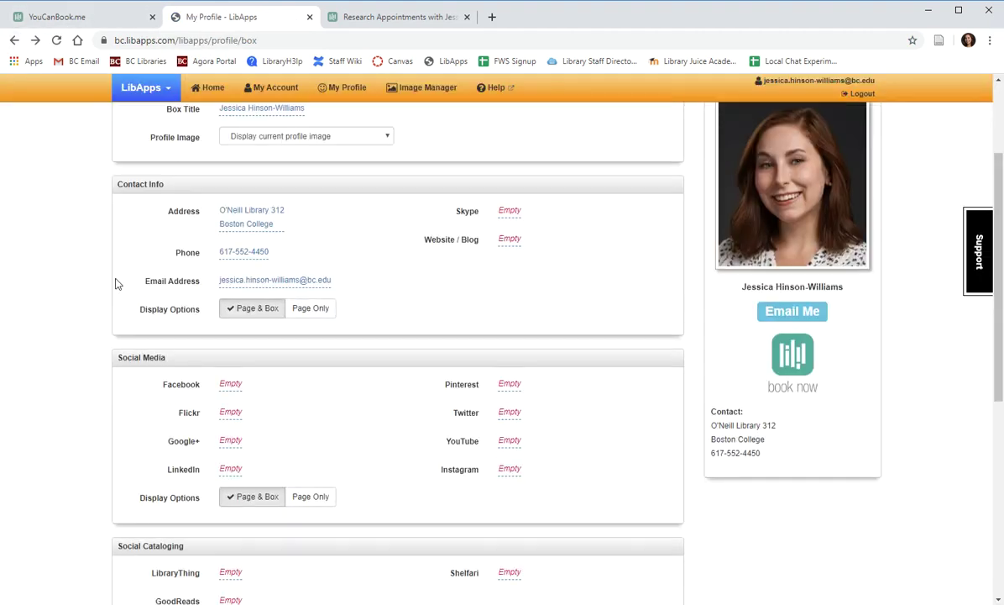
scroll(90, 271, down, 1)
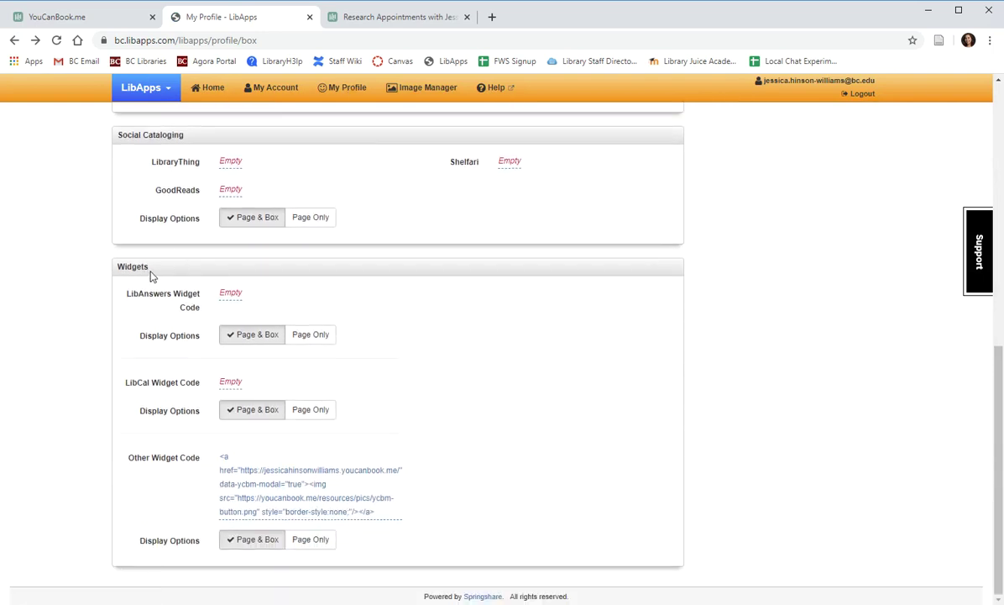
drag(202, 462, 131, 447)
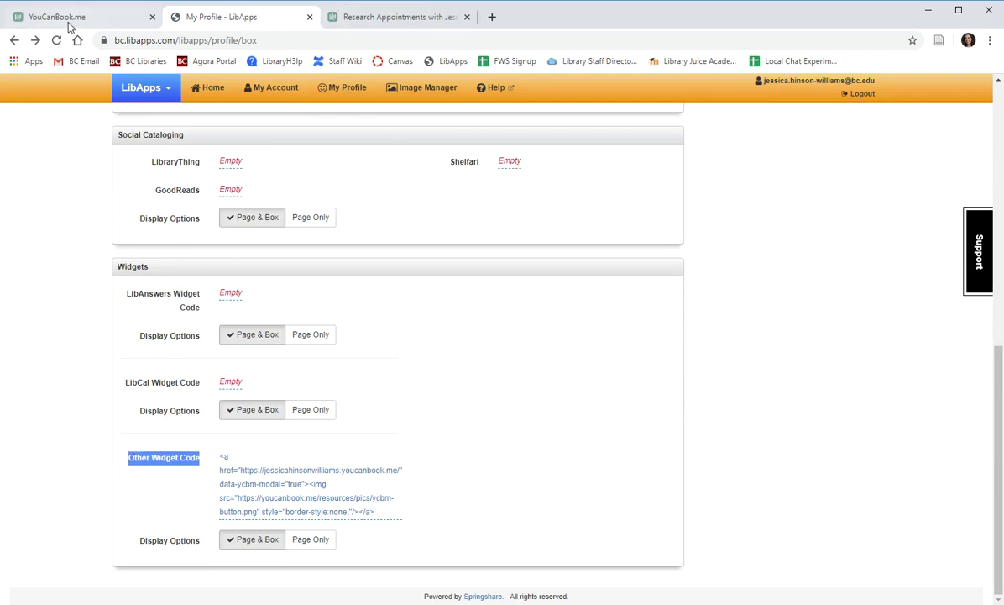
Copy the booking button code from YouCanBook.me's Share & Embed Button option.
click(66, 19)
click(96, 406)
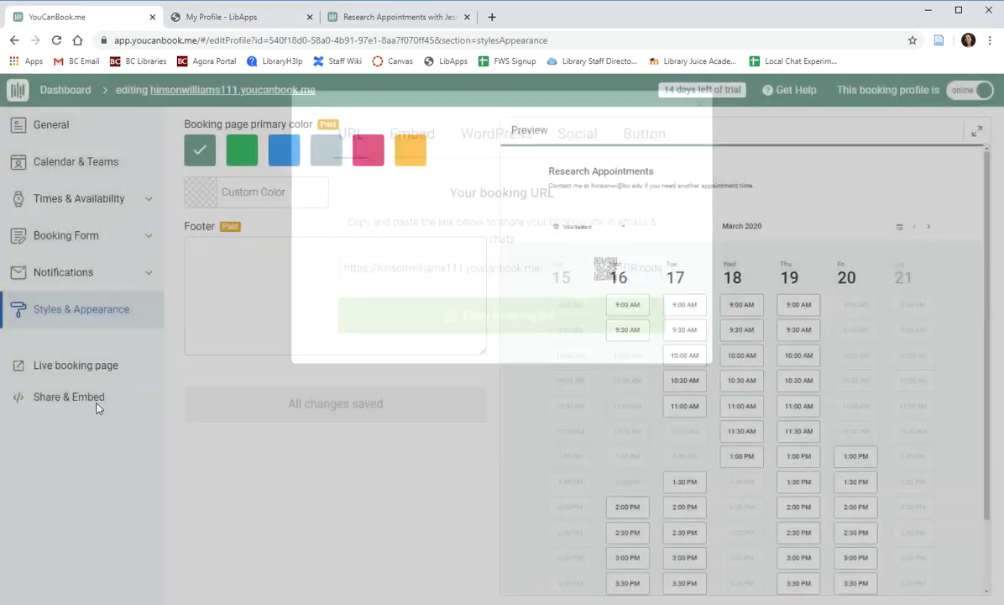
click(76, 407)
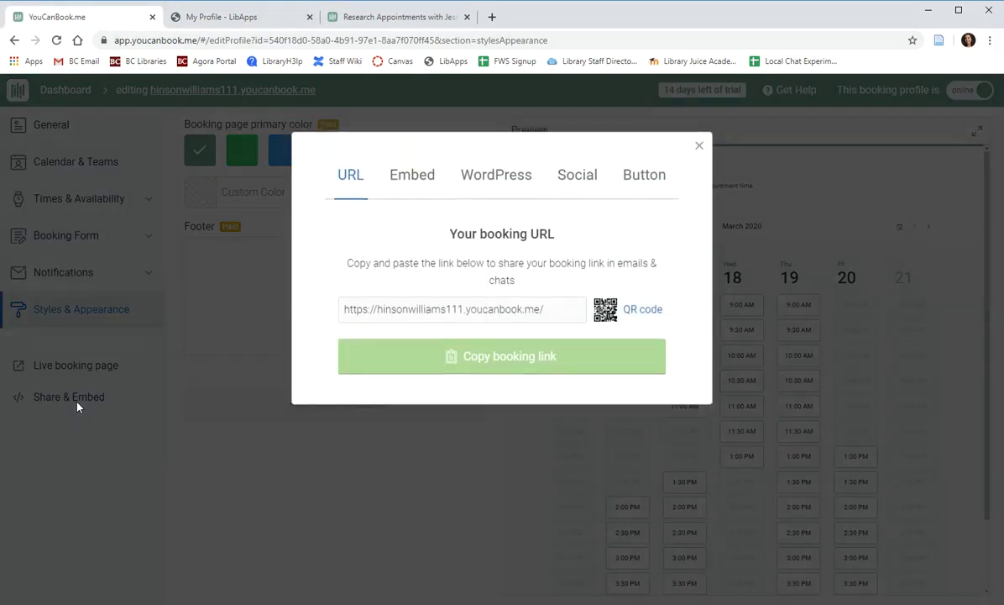
click(644, 175)
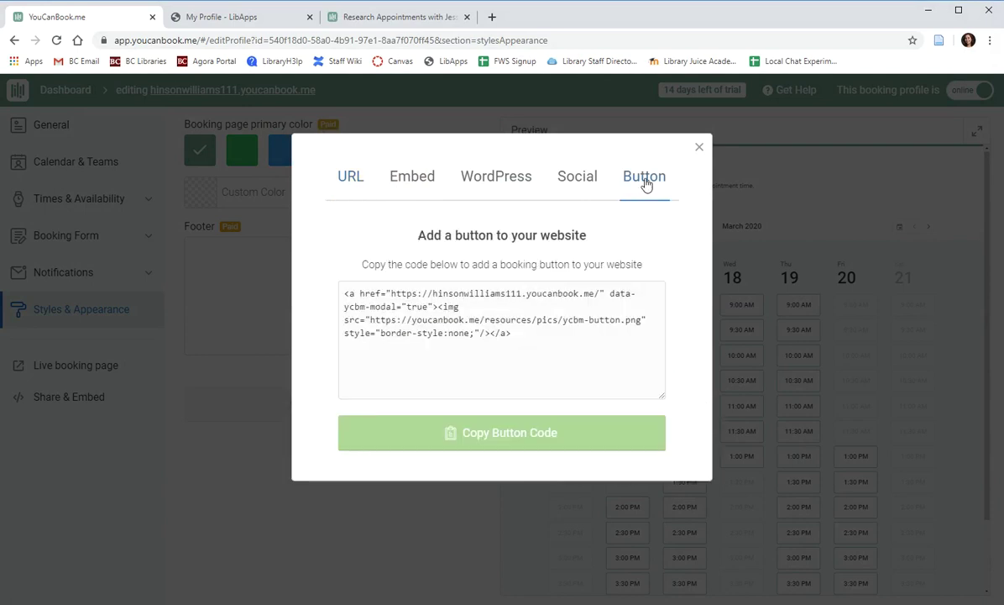
click(516, 433)
Paste the YouCanBook.me button code into the profile's Other Widget Code field and save it.
click(270, 19)
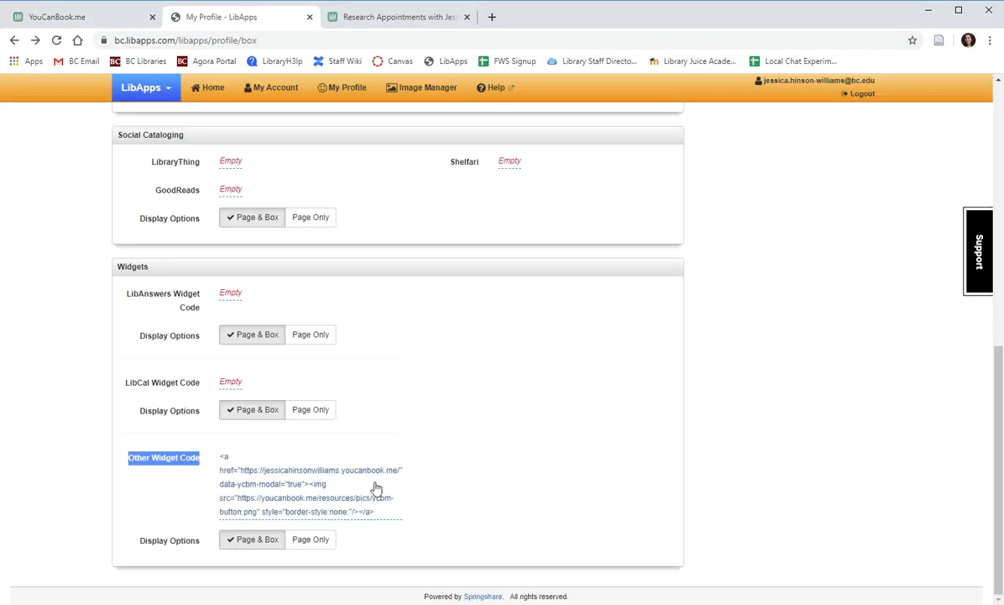
click(386, 516)
scroll(298, 489, up, 6)
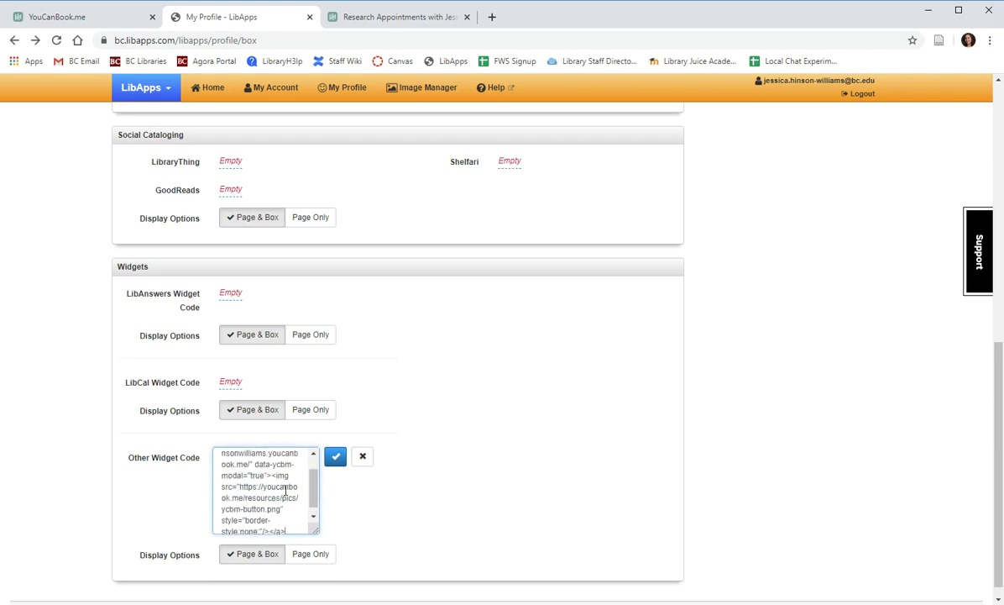
scroll(84, 408, down, 4)
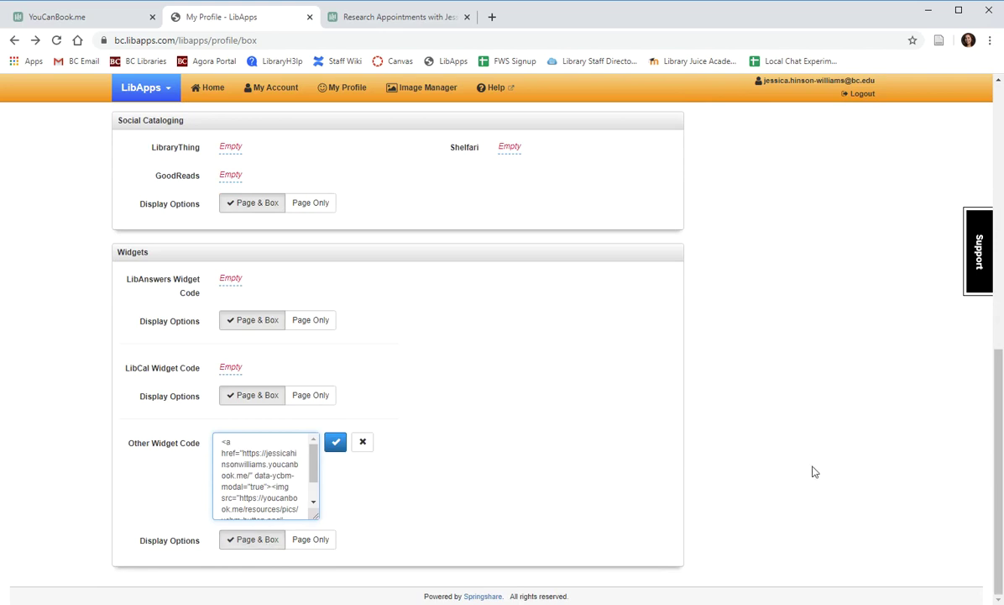
scroll(813, 471, up, 10)
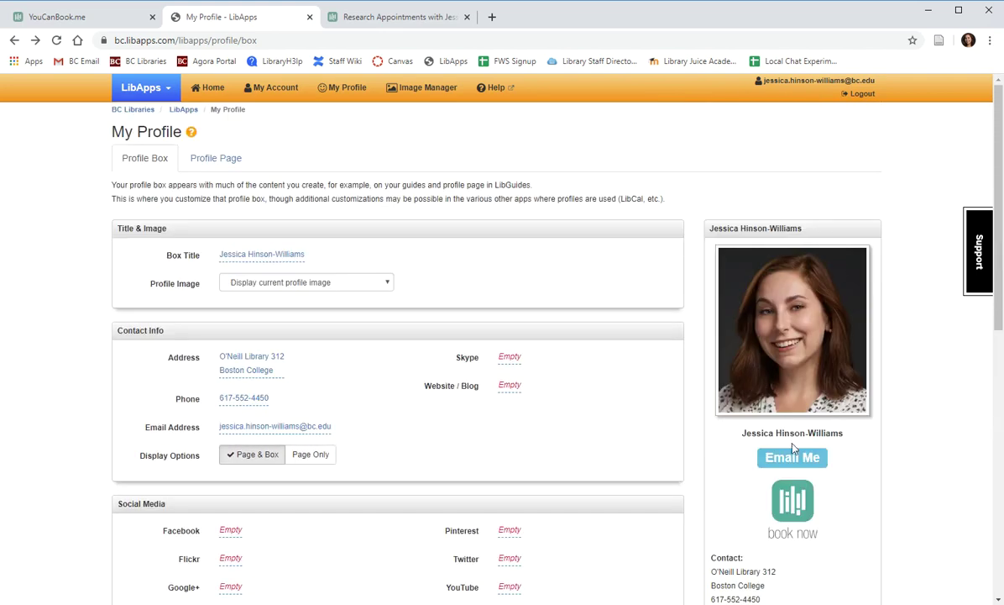
scroll(814, 464, down, 5)
scroll(822, 460, down, 2)
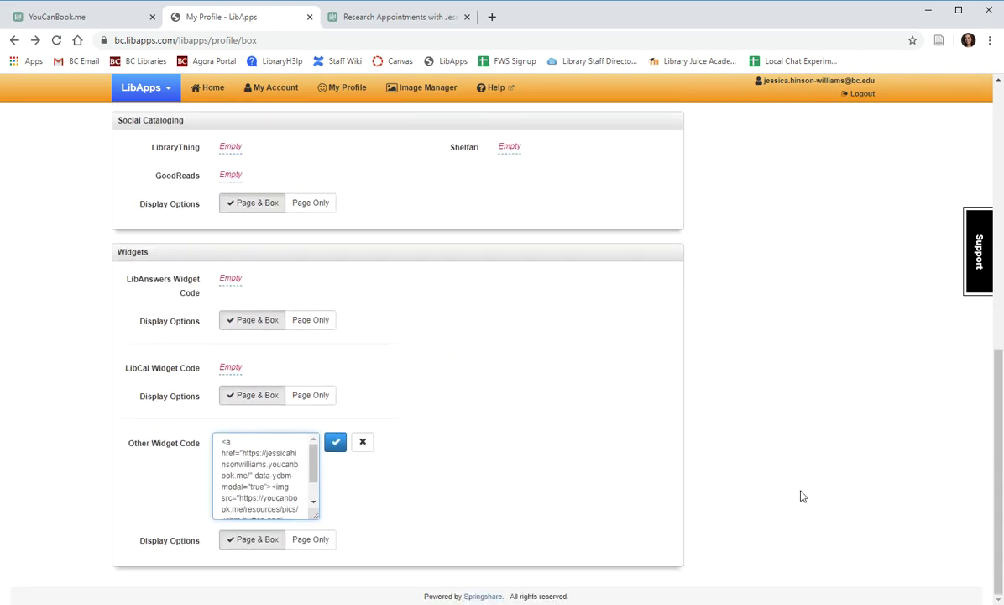
click(336, 443)
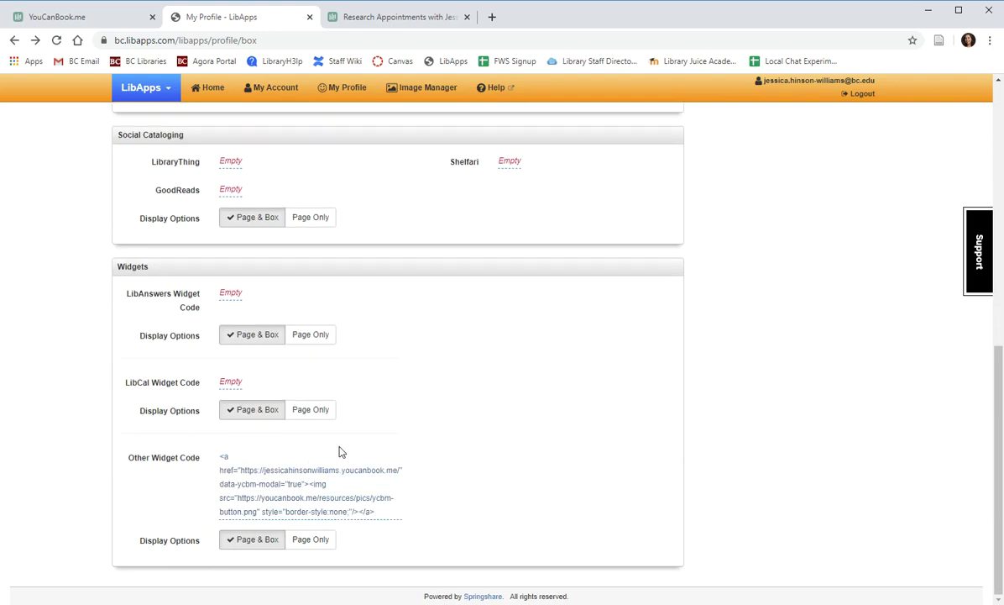
scroll(791, 468, up, 10)
scroll(774, 506, down, 2)
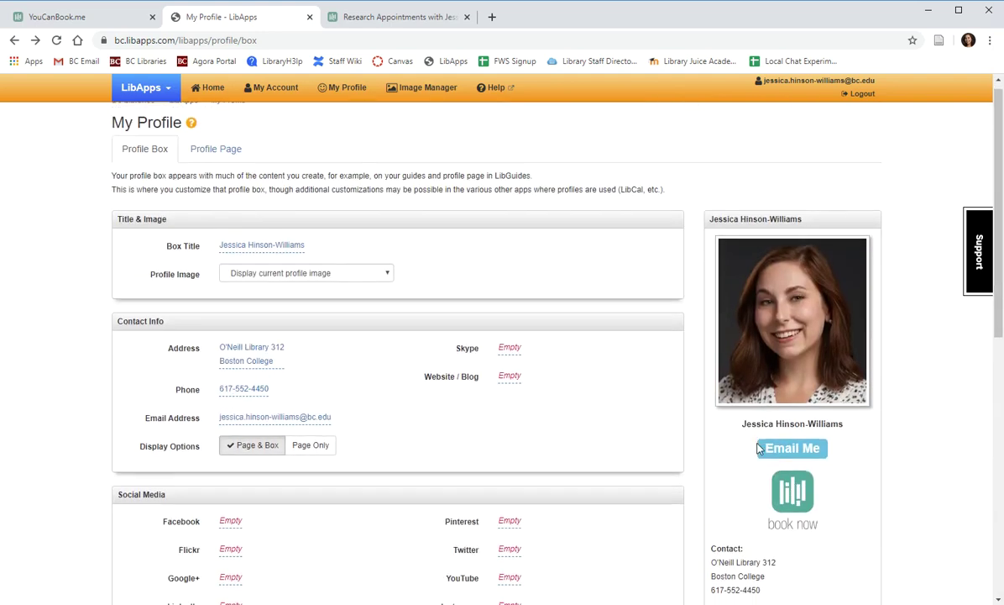